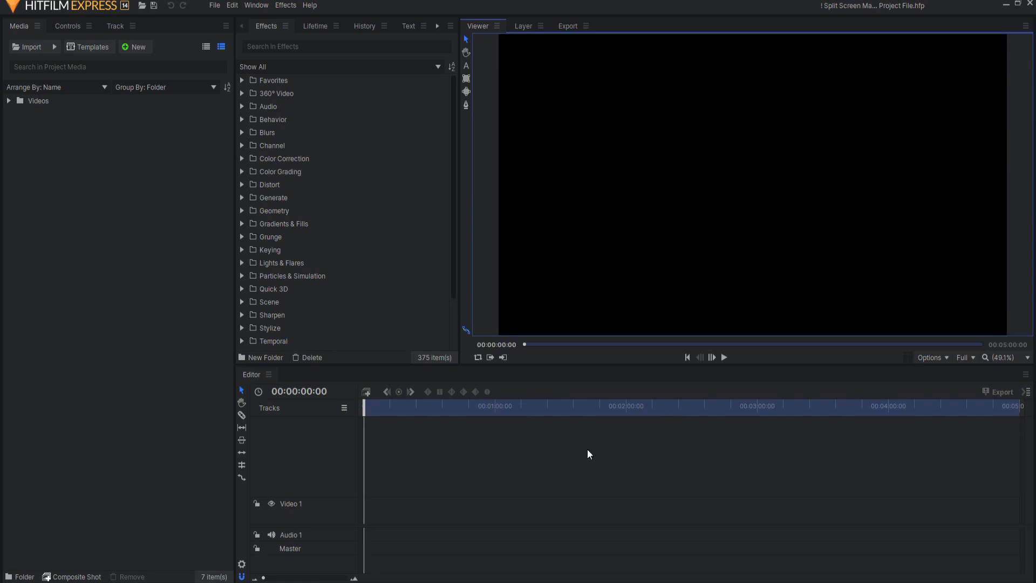
- Import the six split-screen matte PNG files from the Film Sensei Six Pack of Split Screen Mattes folder into the project media
key("alt+Tab")
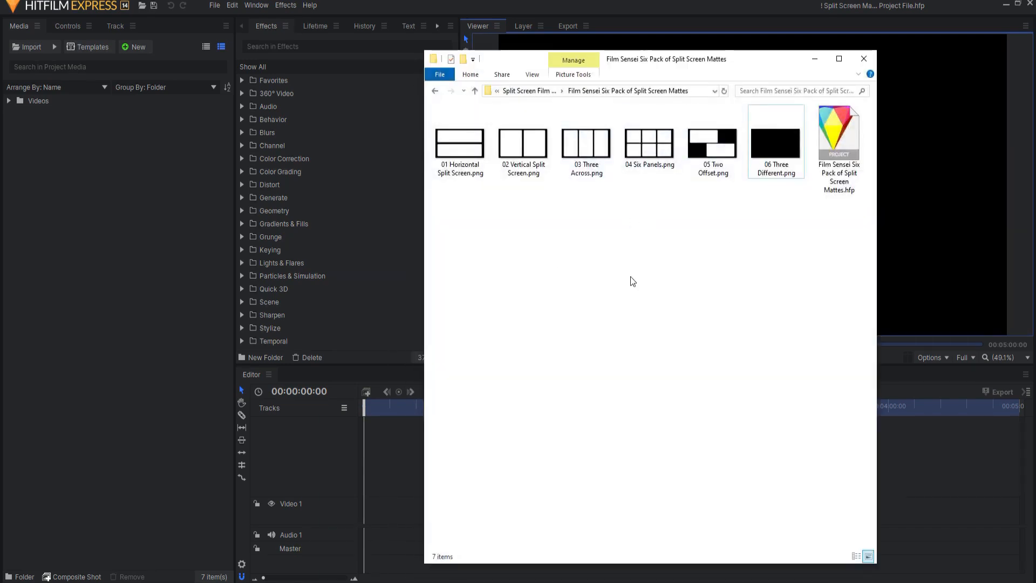
left_click_drag(454, 243, 772, 144)
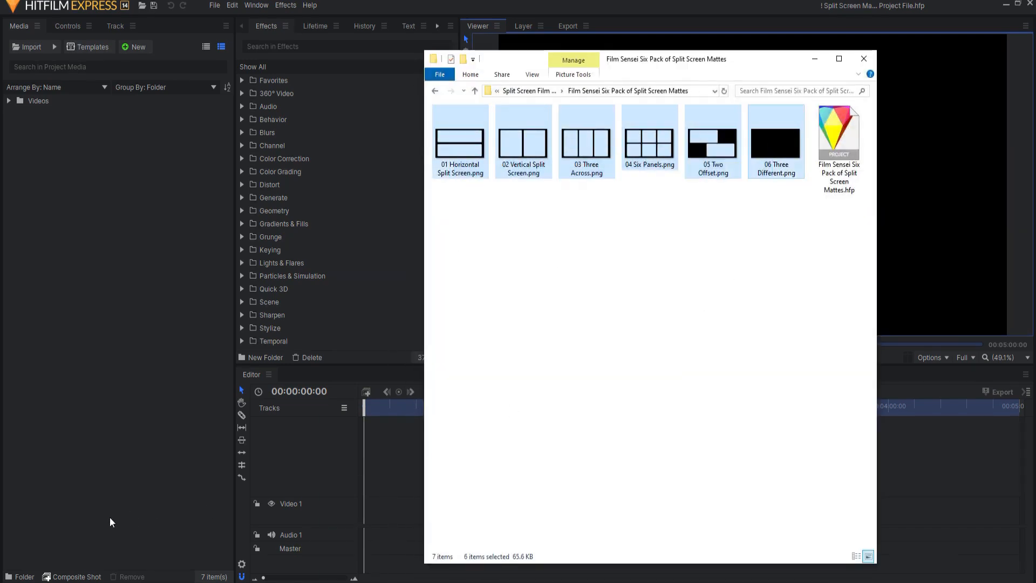
left_click_drag(472, 150, 120, 370)
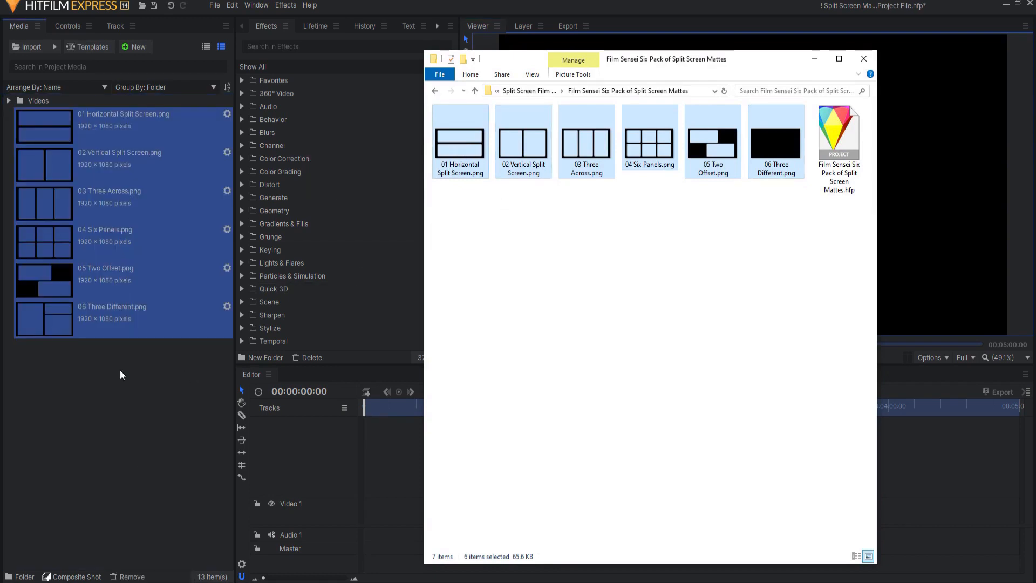
left_click(121, 432)
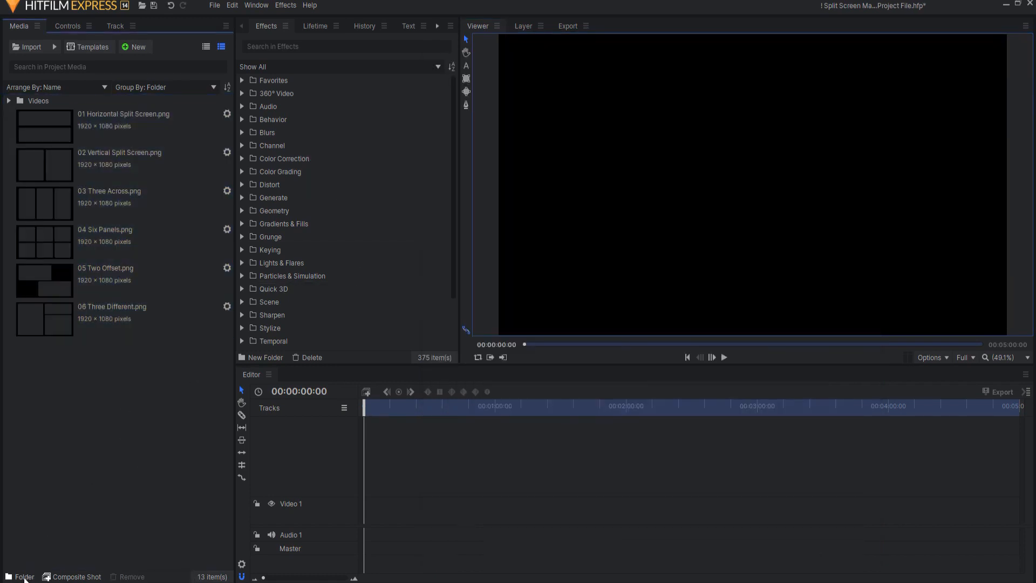
- Create a media folder named Mattes and move the six imported PNG files into it
left_click(24, 577)
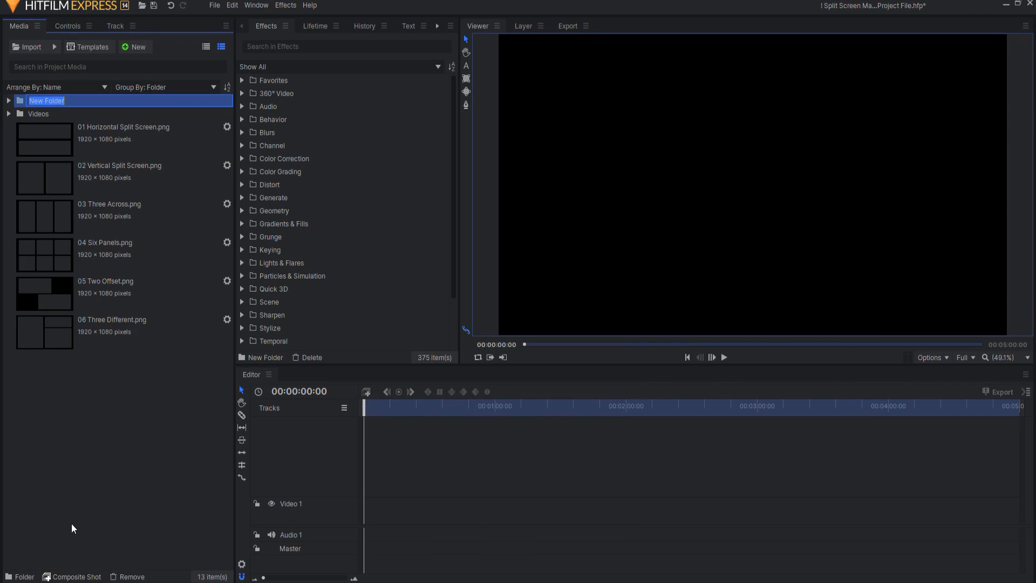
type("Mattes")
key("Return")
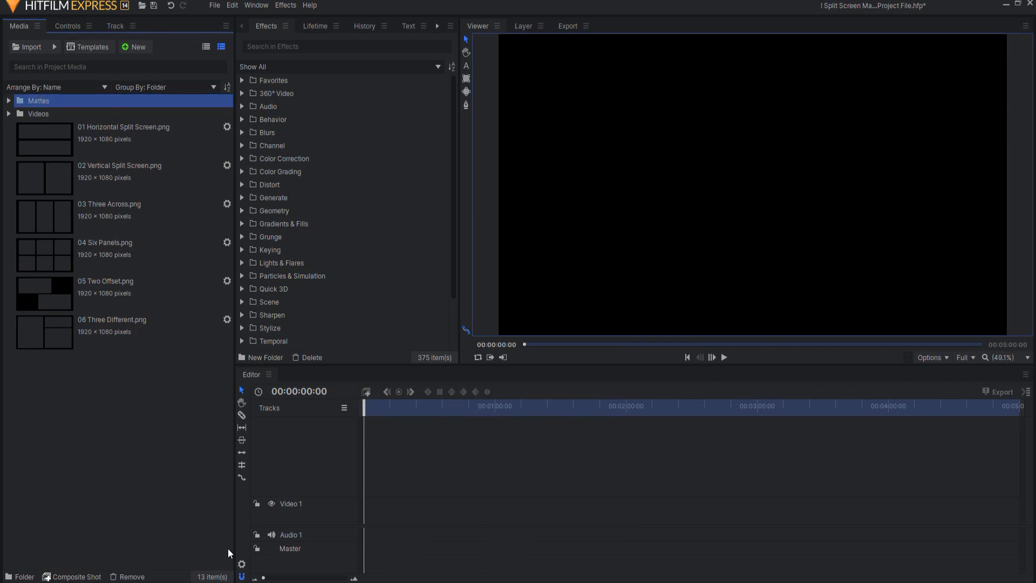
left_click_drag(48, 426, 56, 99)
left_click(9, 101)
left_click(9, 114)
left_click(8, 114)
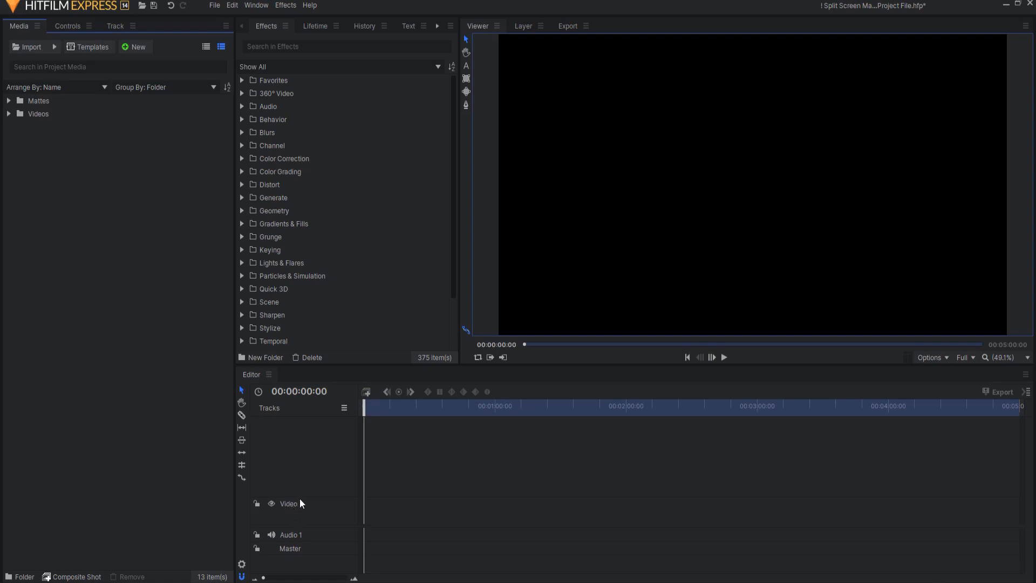
- Place 03 Three Across.png at the start of a new video track above Video 1 and turn on the viewer's checkerboard background
right_click(302, 484)
left_click(331, 491)
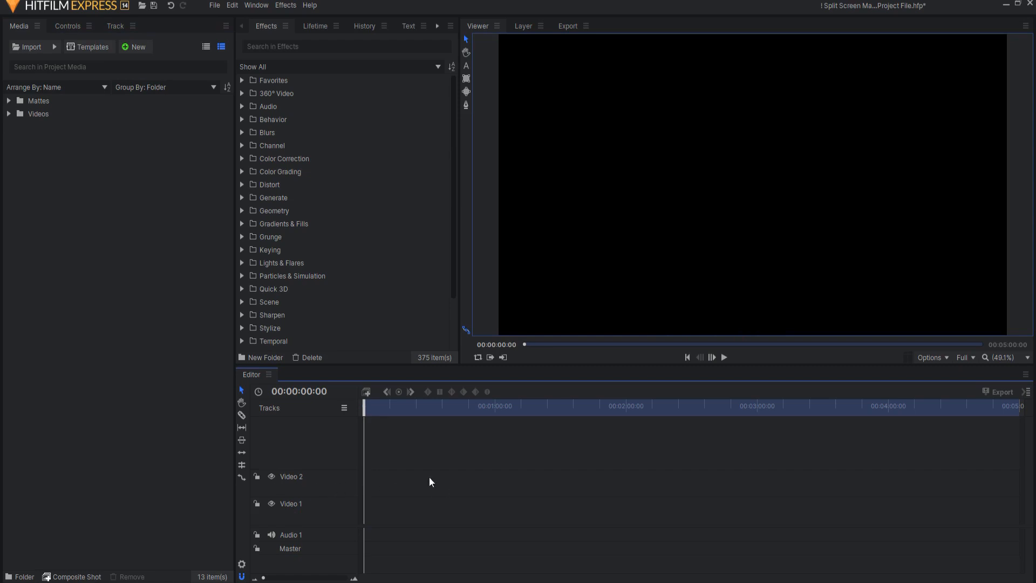
left_click(8, 101)
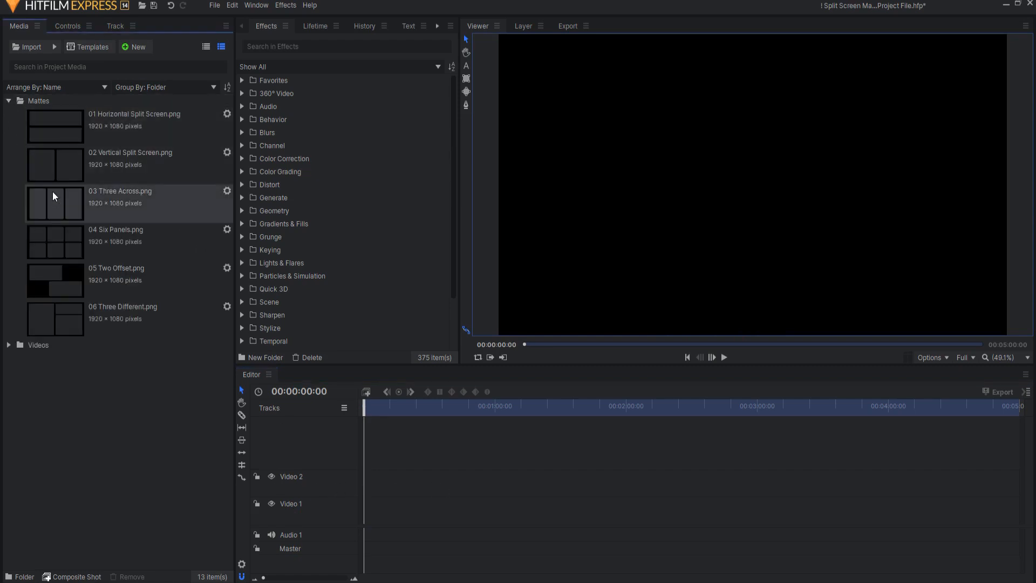
left_click_drag(54, 205, 364, 484)
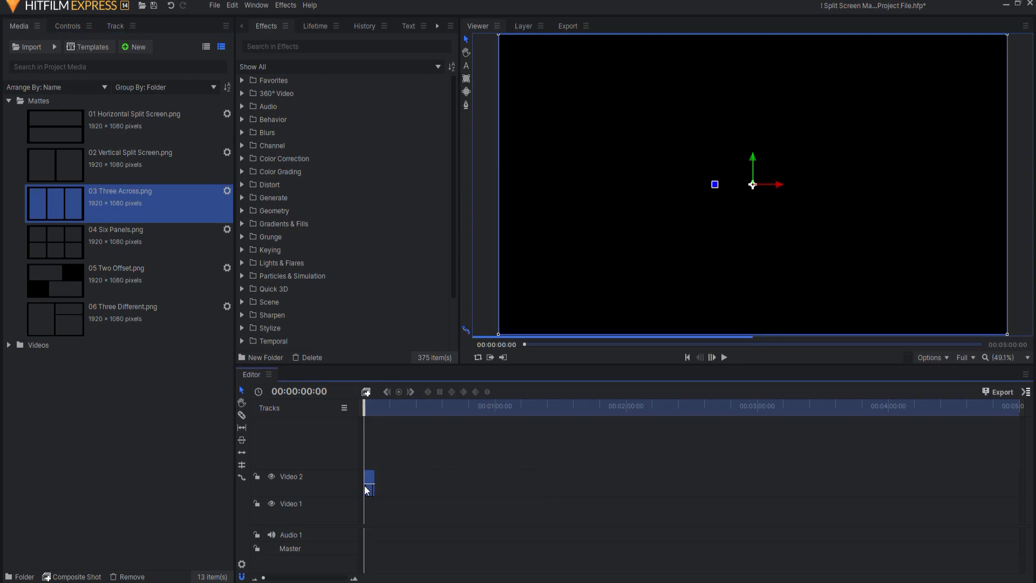
left_click(933, 357)
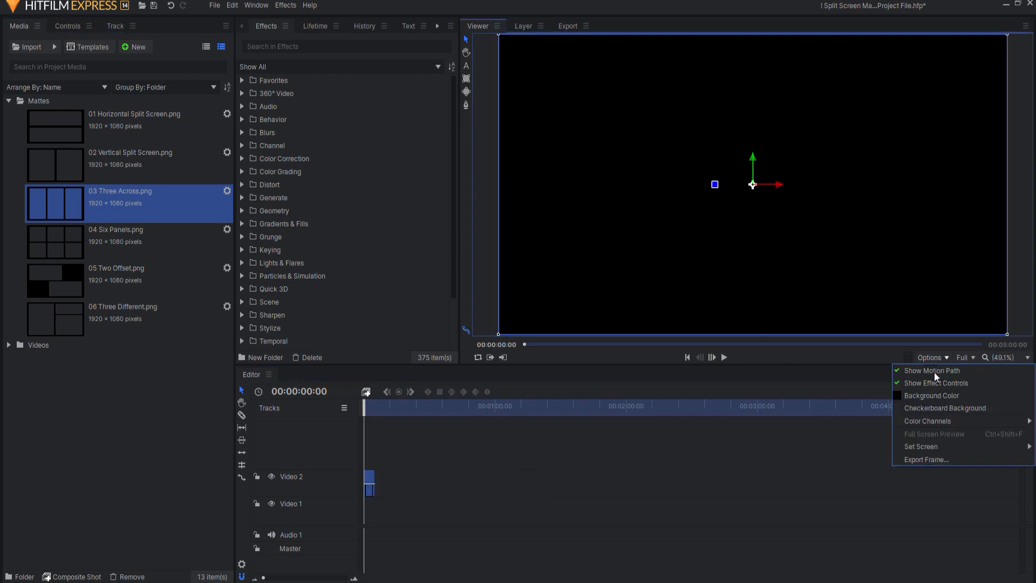
left_click(927, 409)
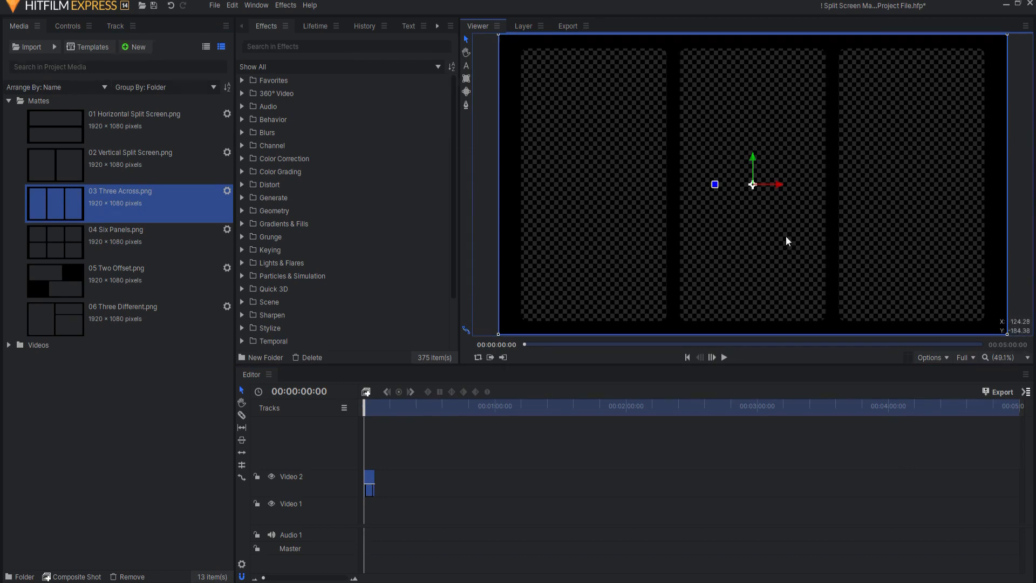
- Place Cleaning Woman.mp4 at the start of Video 1 and extend the Three Across matte to the clip's length
left_click(9, 345)
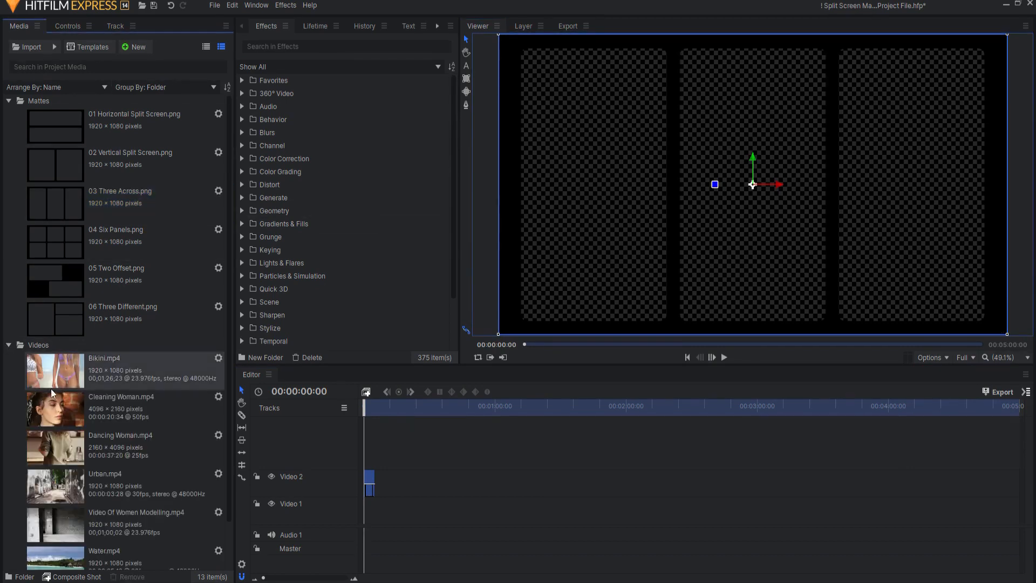
left_click_drag(63, 409, 365, 515)
left_click_drag(378, 478, 410, 478)
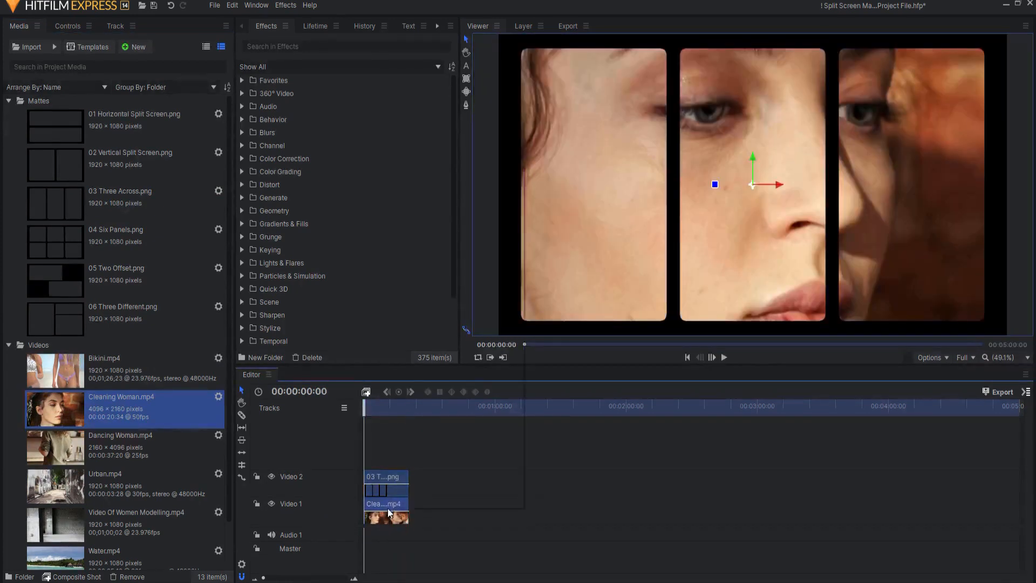
- Scale the Cleaning Woman clip to fit the frame and play back part of the composite
right_click(388, 512)
mouse_move(439, 178)
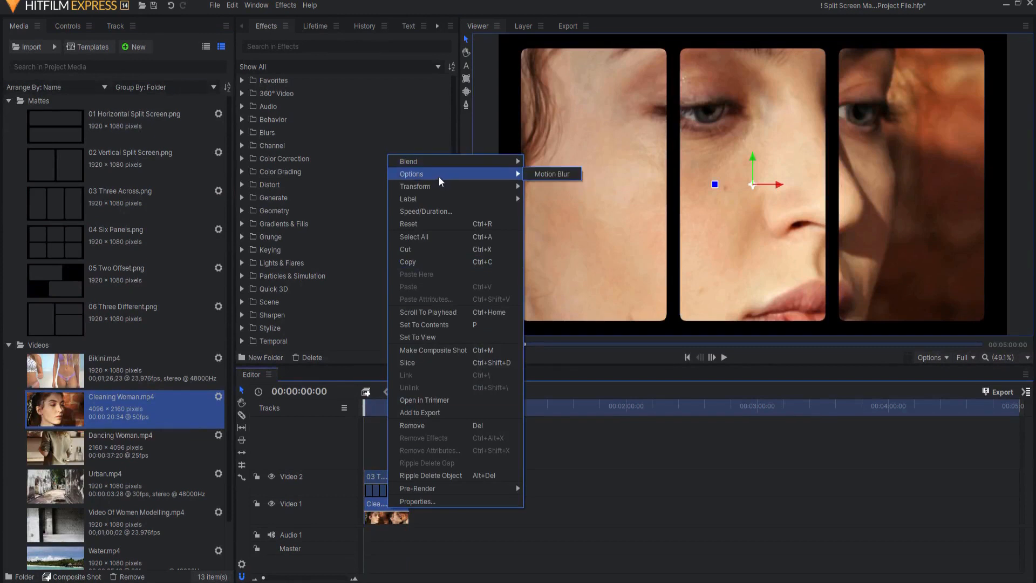
left_click(551, 184)
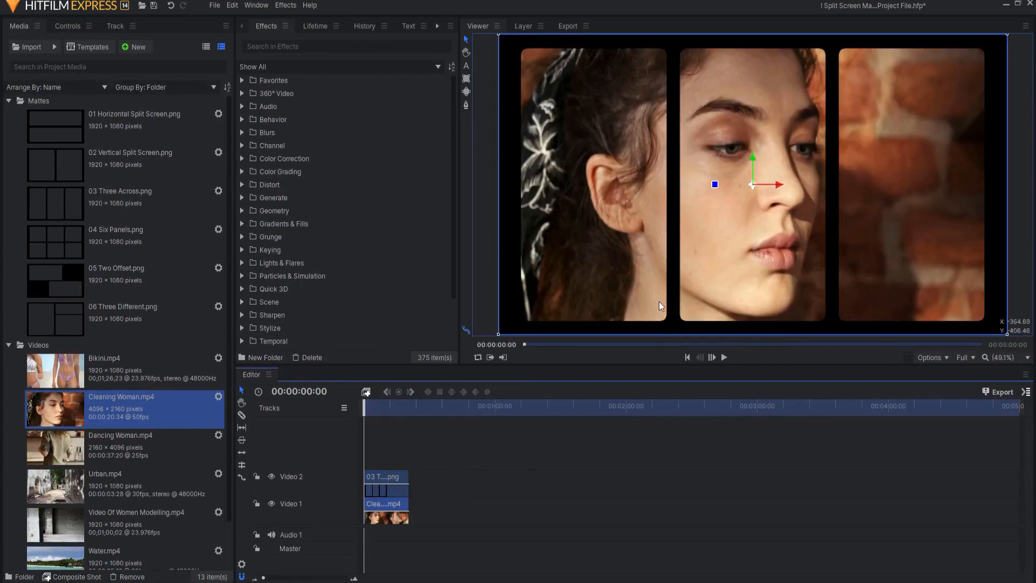
left_click(724, 357)
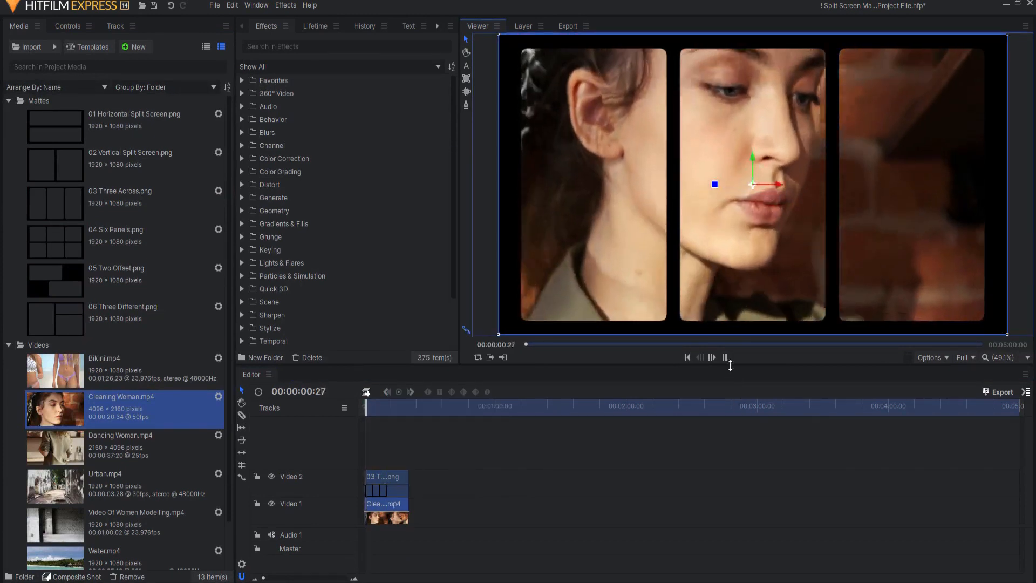
left_click(725, 357)
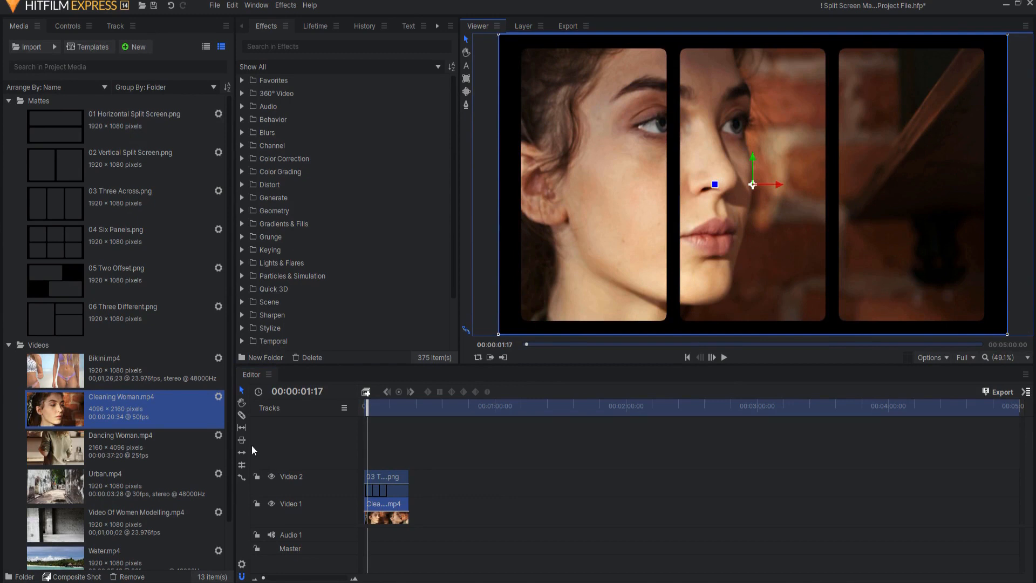
- Insert a video track directly above Video 1 and place Urban.mp4 at its start
left_click(311, 505)
right_click(312, 505)
left_click(331, 510)
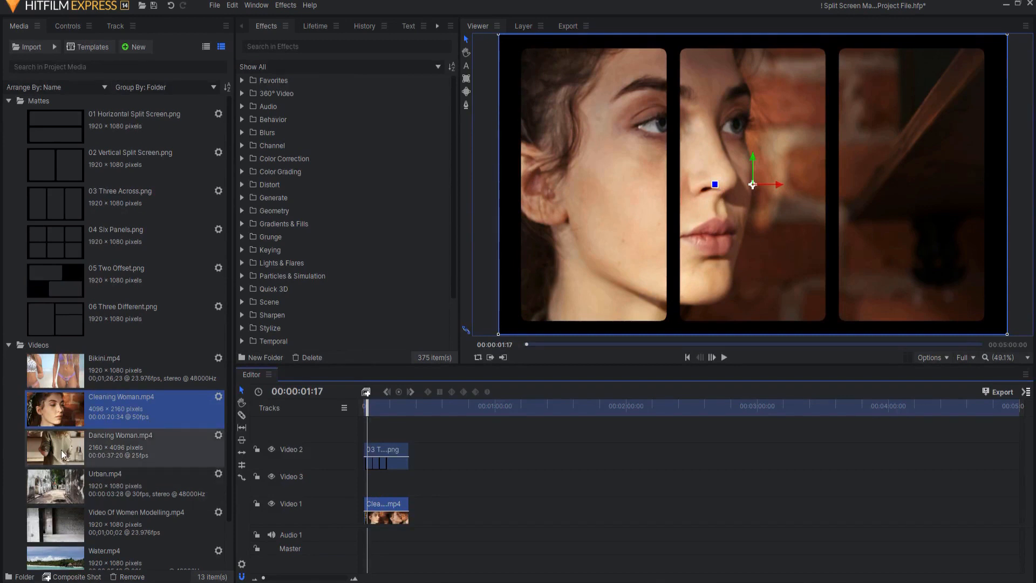
left_click_drag(56, 490, 363, 483)
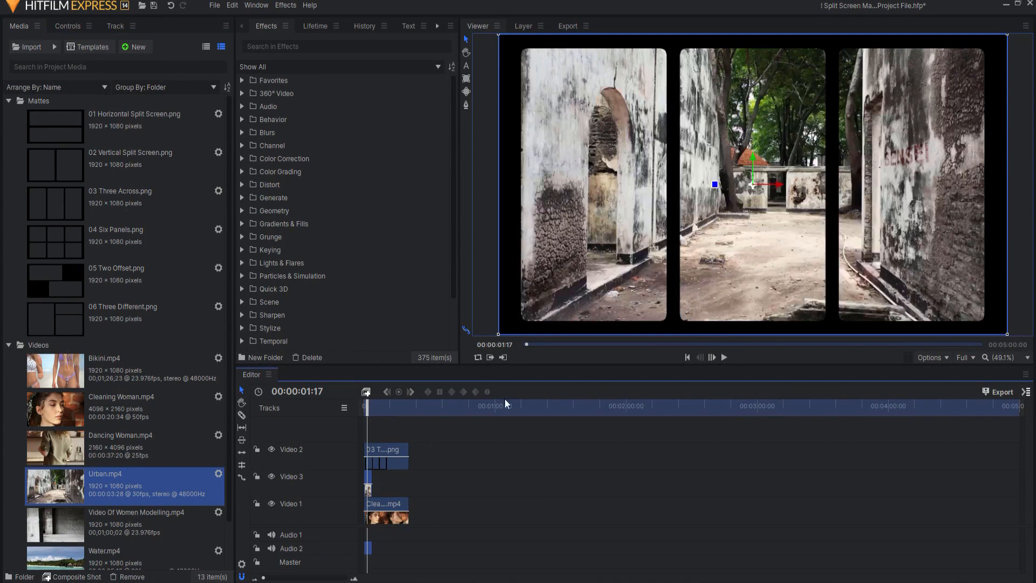
- Shift the Urban clip horizontally to the right and draw a rectangular mask on it around the matte's right panel
left_click_drag(783, 185, 894, 179)
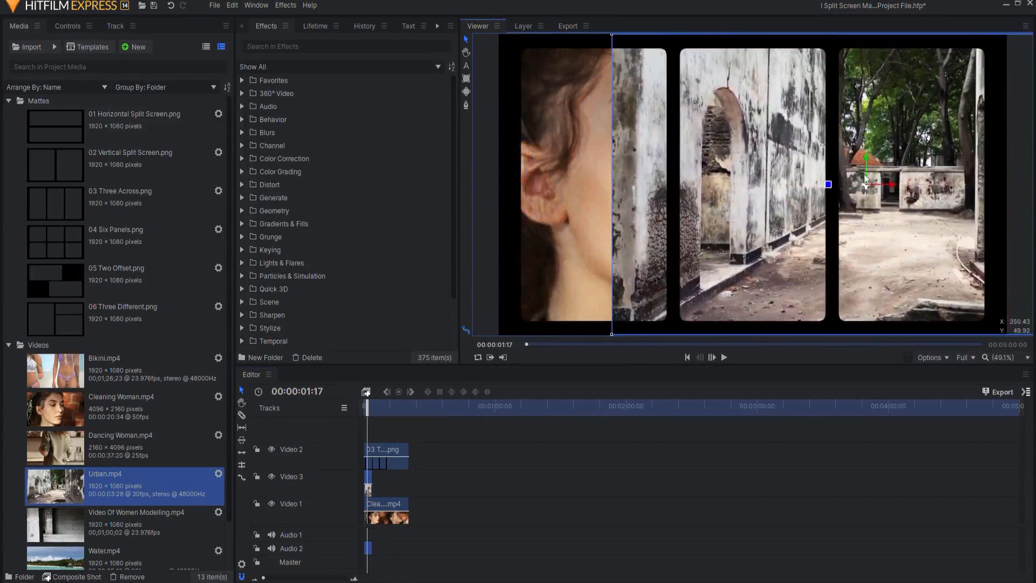
scroll(573, 102, "down", 2)
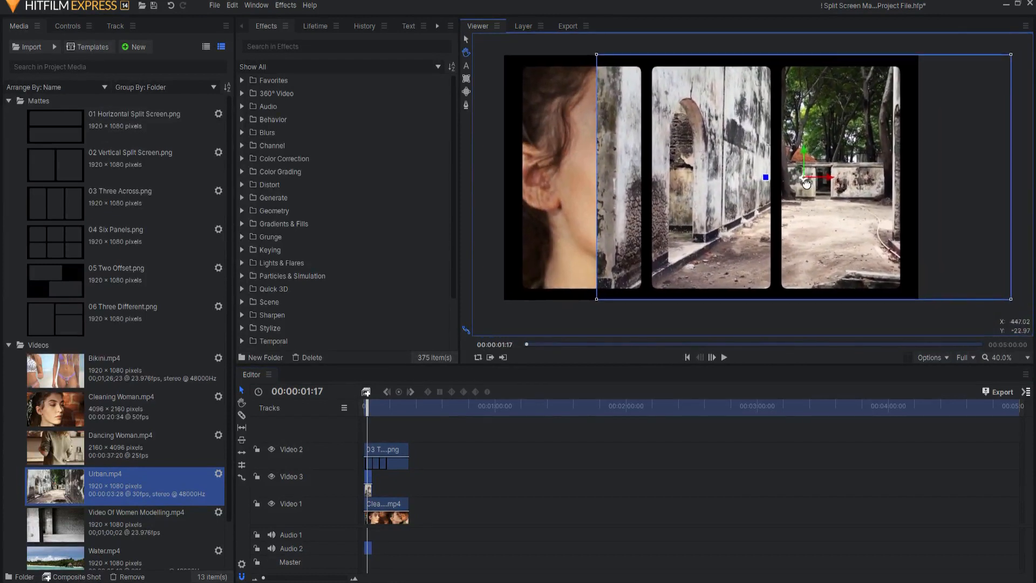
left_click(466, 78)
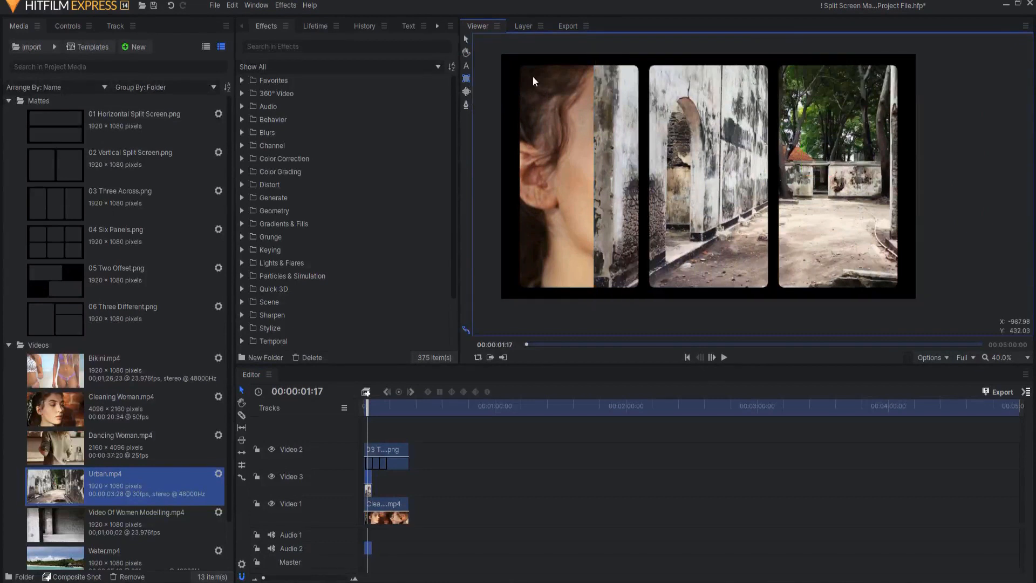
left_click_drag(774, 41, 933, 314)
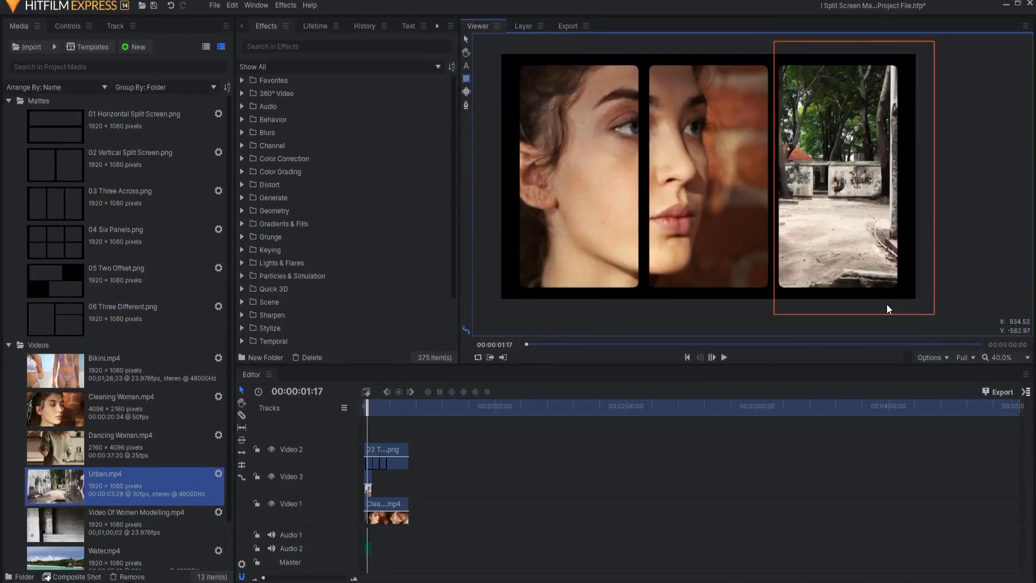
- Return to the start of the timeline and play back the composite with the masked Urban clip
left_click(698, 357)
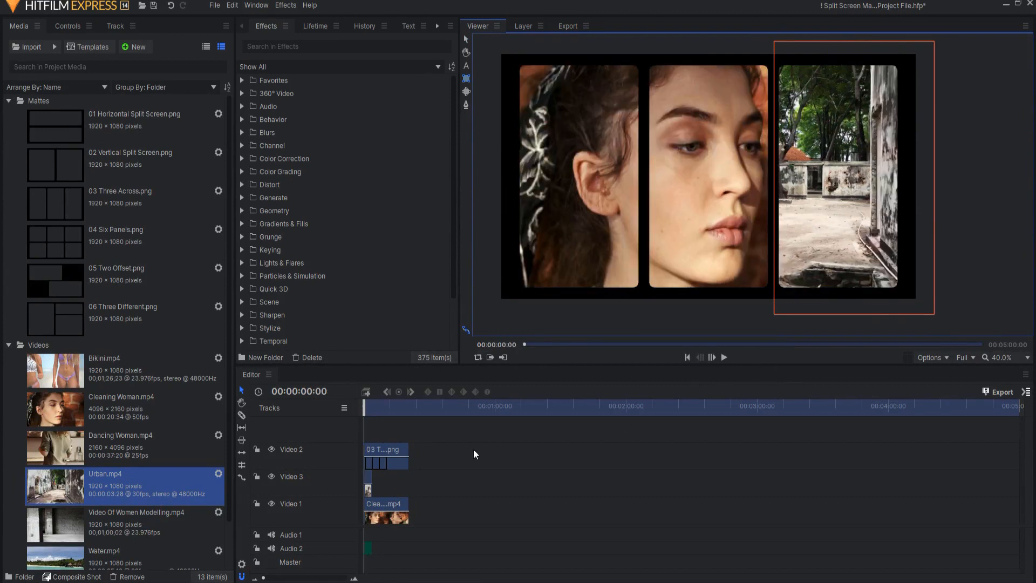
left_click(473, 449)
left_click(465, 40)
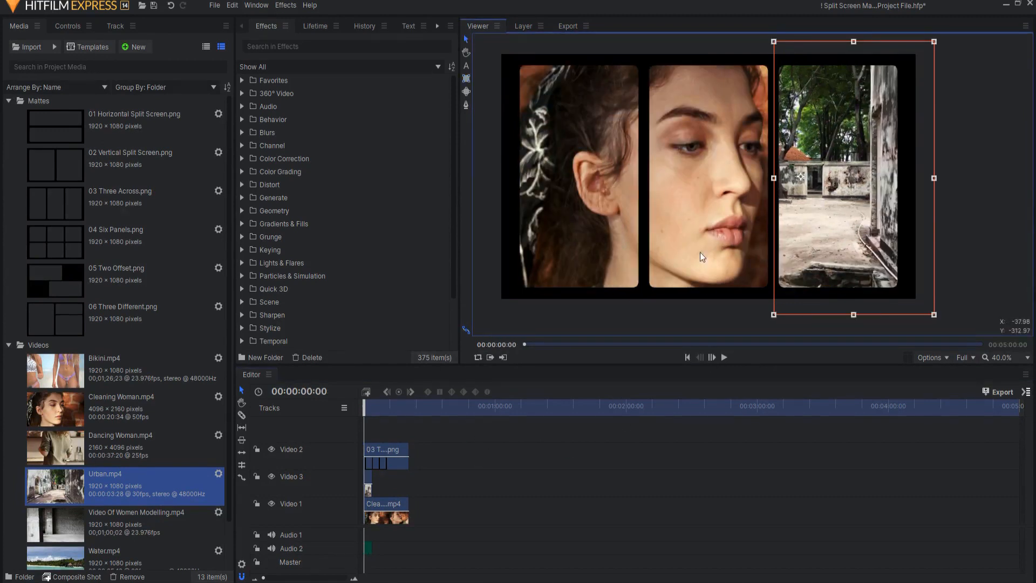
left_click(650, 451)
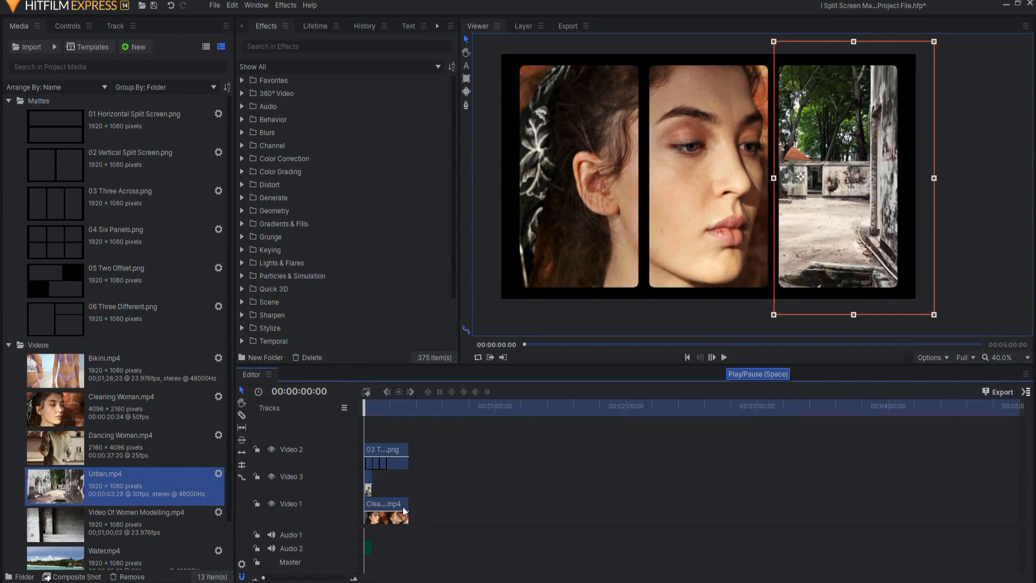
left_click(724, 357)
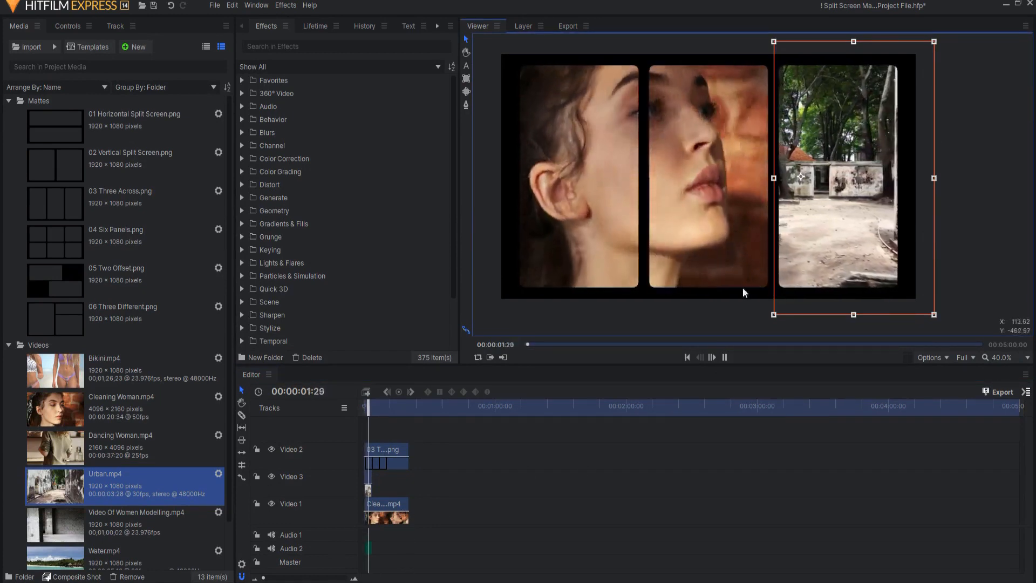
left_click(725, 356)
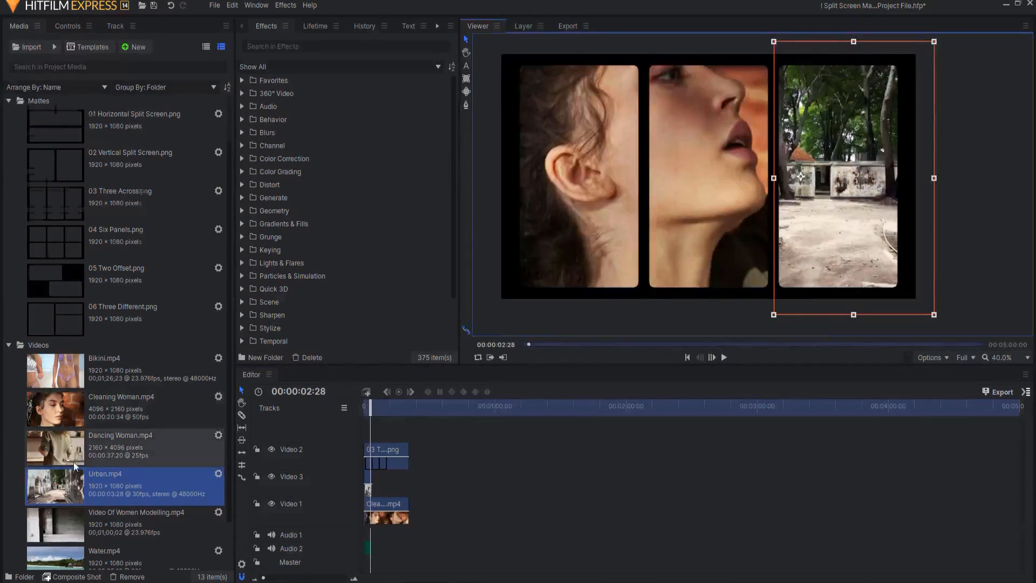
- Insert a video track above Video 3 and place Water.mp4 at its start
scroll(81, 475, "down", 2)
left_click(66, 513)
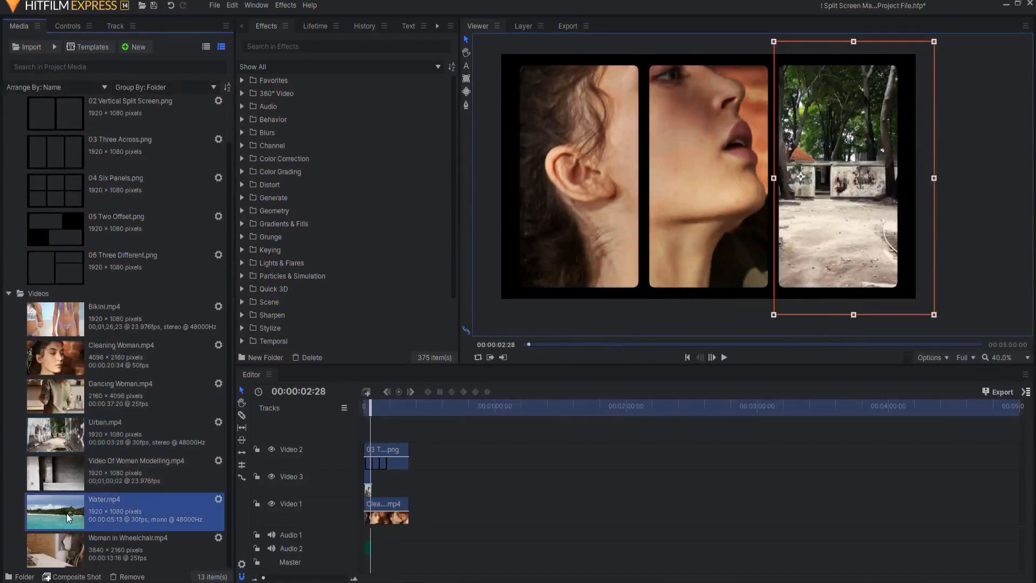
right_click(303, 477)
left_click(335, 487)
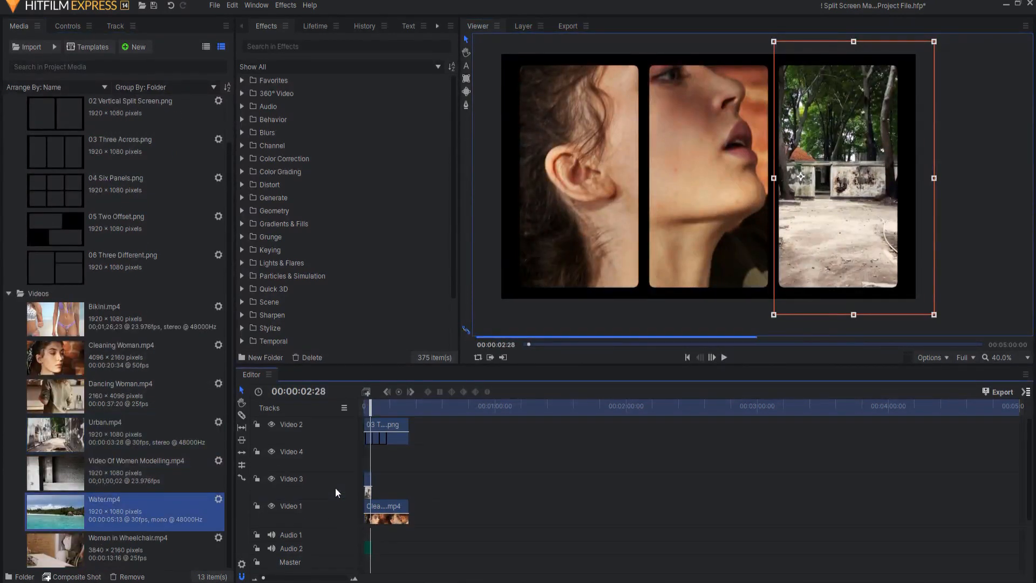
left_click_drag(57, 501, 362, 463)
- Slide the Water clip horizontally to the left so it fills only the matte's left panel
left_click_drag(371, 412, 366, 412)
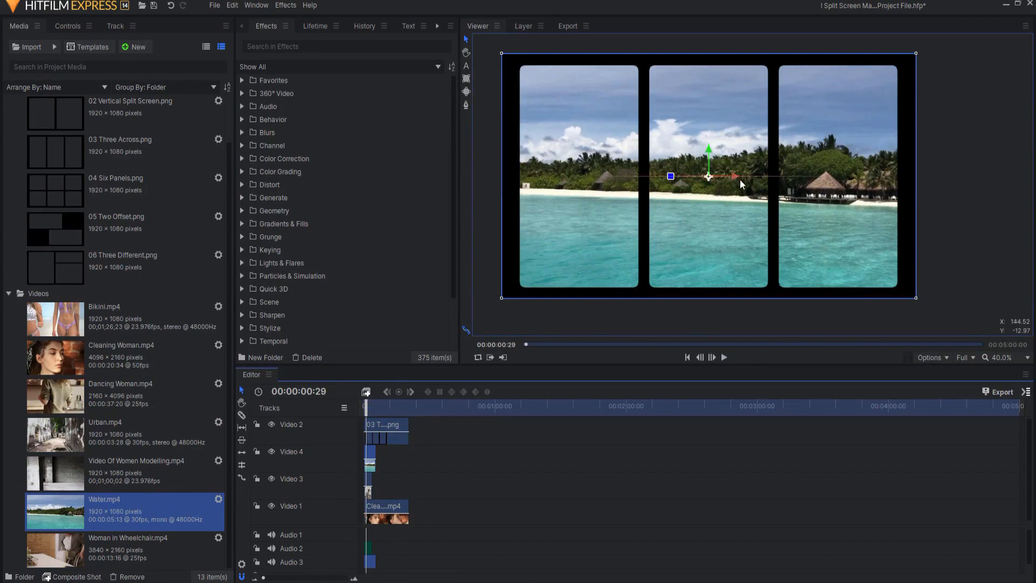
left_click_drag(737, 178, 465, 186)
left_click(649, 433)
- Play back the three-panel split screen from the start and scrub through its opening seconds
left_click(688, 357)
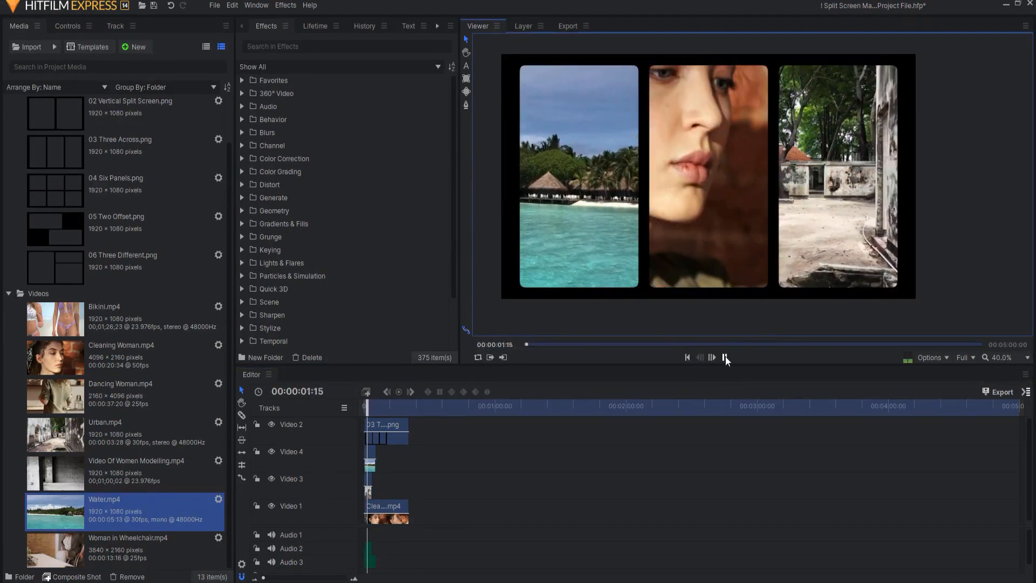
left_click(725, 357)
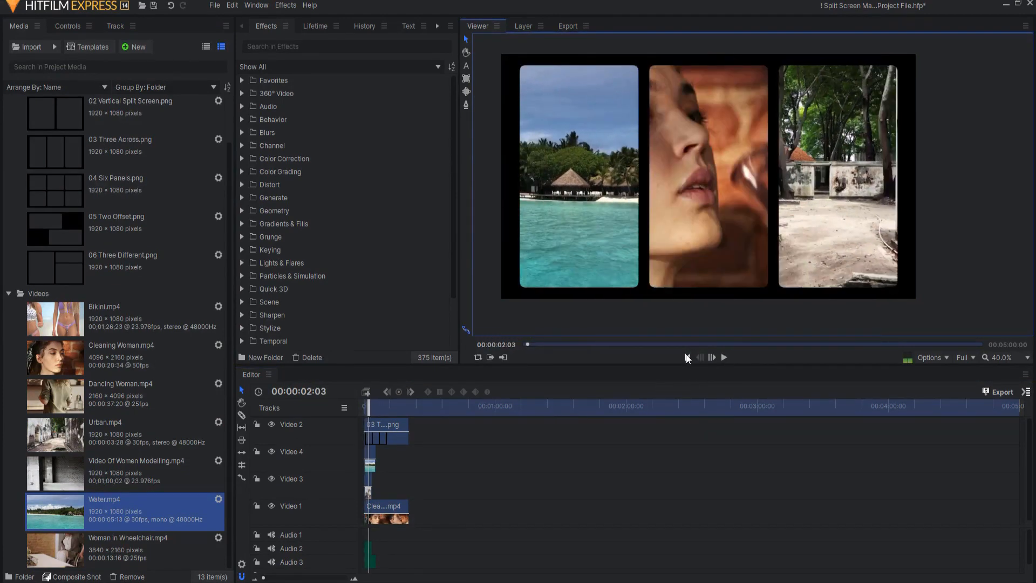
left_click(687, 357)
left_click_drag(366, 404, 374, 407)
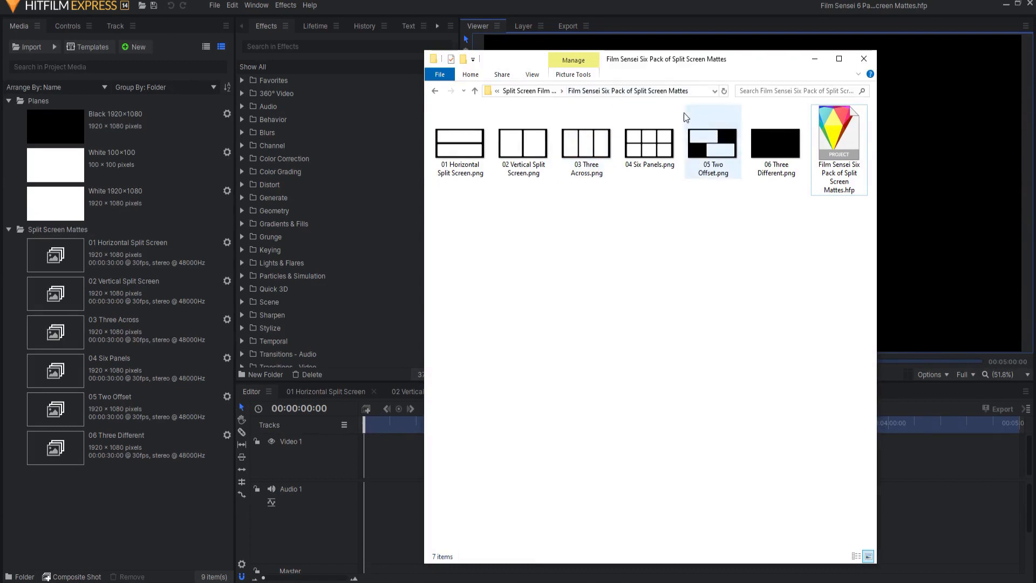
- Select the project file Film Sensei Six Pack of Split Screen Mattes.hfp in the mattes folder
left_click(837, 175)
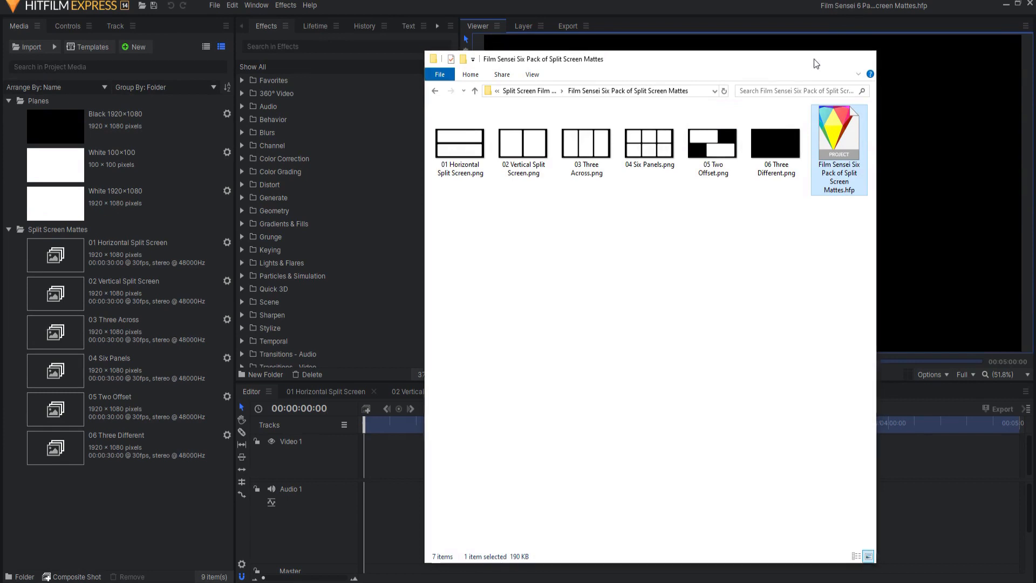
- Dismiss the mattes folder window and review the six ready-made split-screen composite shots, from 01 Horizontal Split Screen through 06 Three Different
left_click(864, 58)
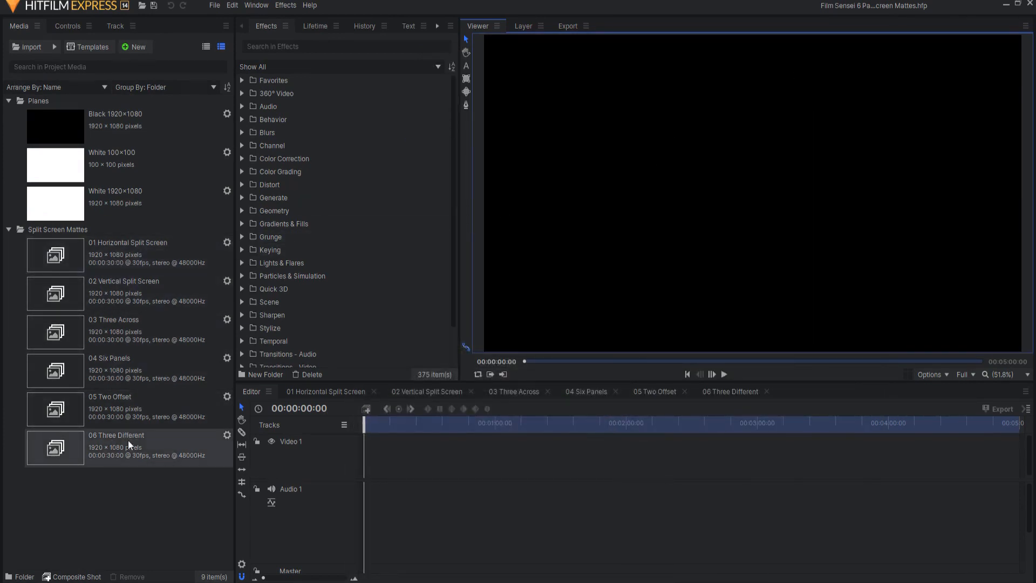
left_click(324, 393)
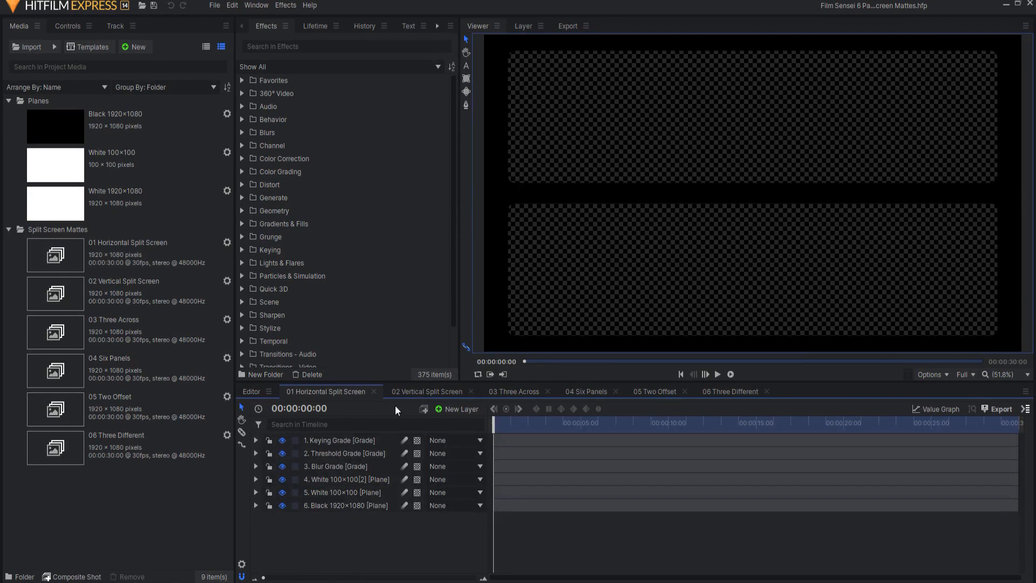
left_click(423, 390)
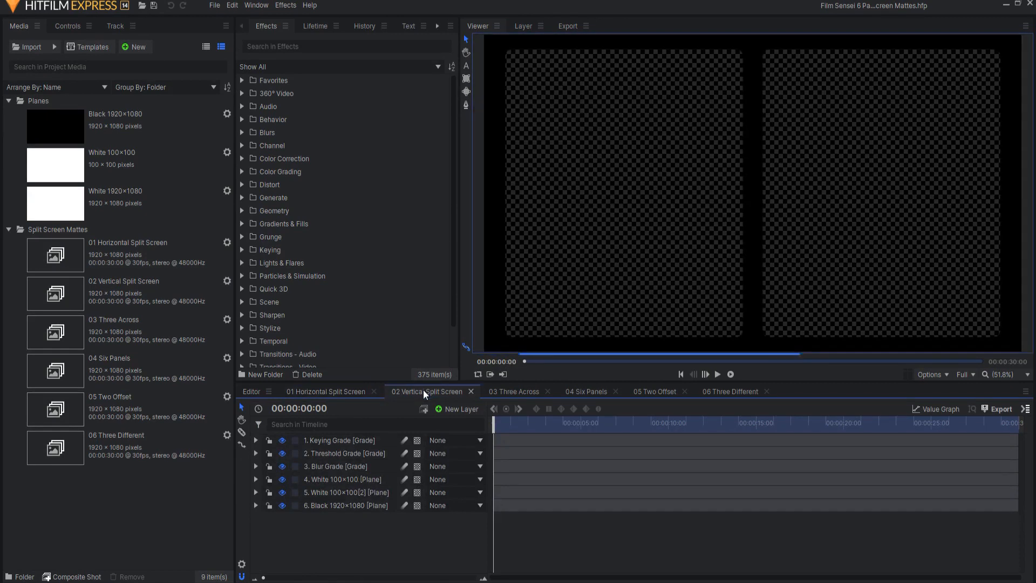
left_click(512, 393)
left_click(581, 390)
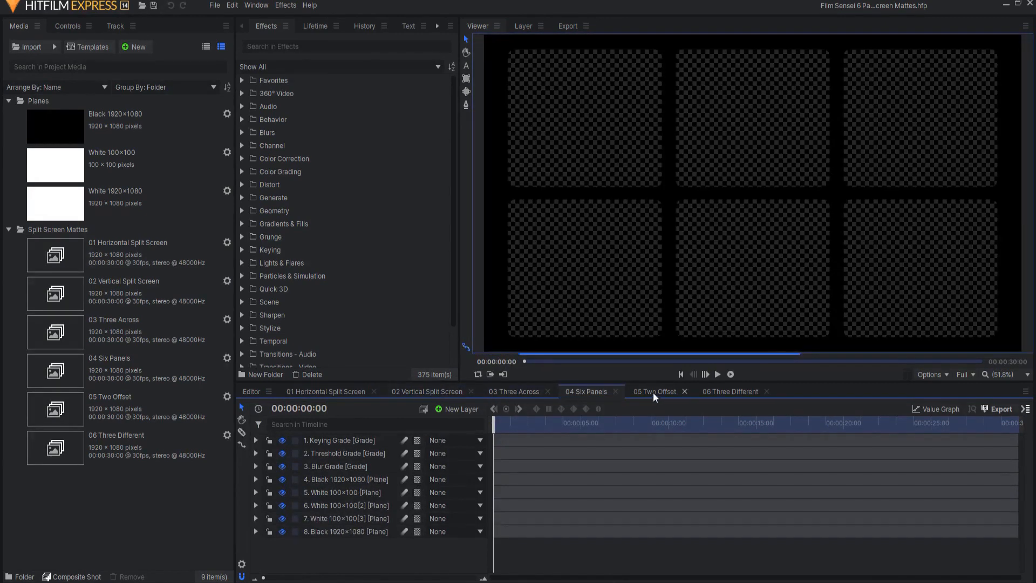
left_click(656, 392)
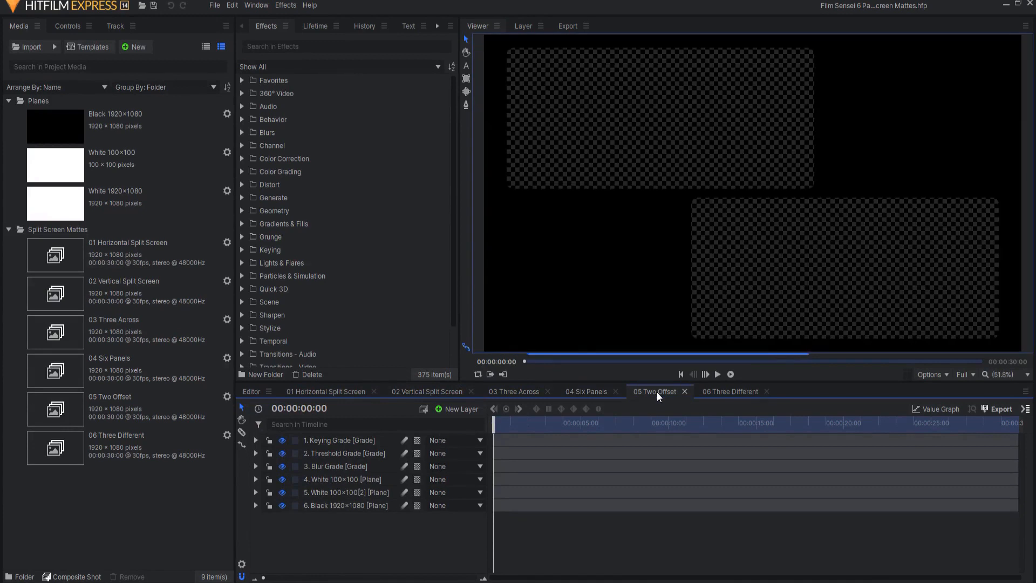
left_click(725, 393)
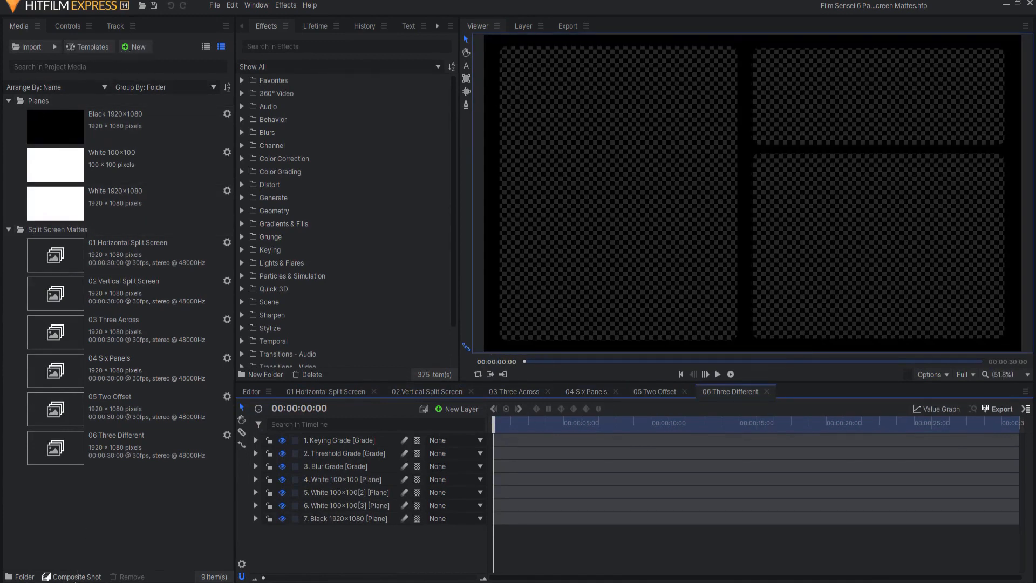
- Create a 30-second 1080p Full HD composite shot at 30 fps and layer the White 100x100 plane over the Black 1920x1080 plane
left_click(75, 576)
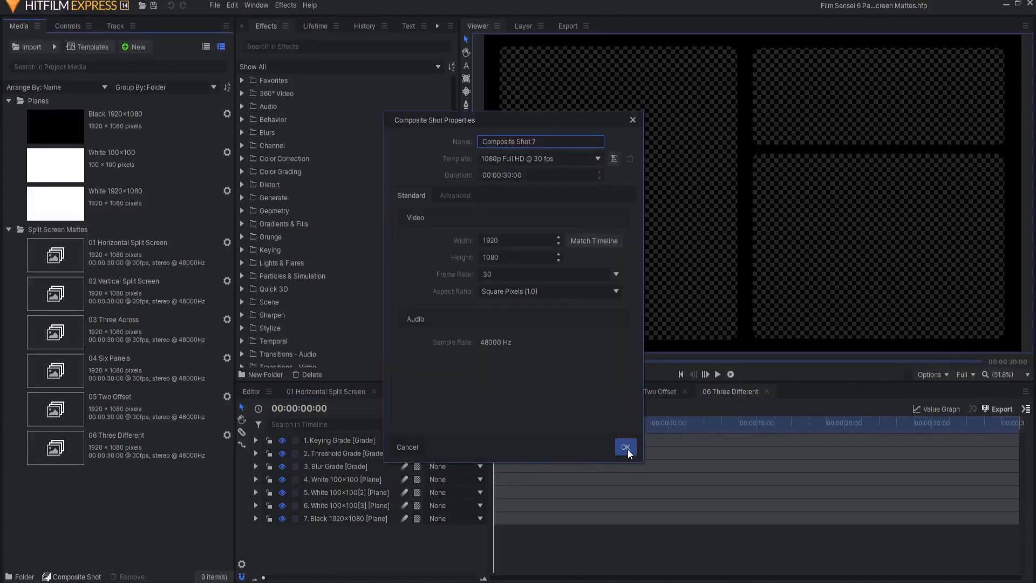
left_click(626, 448)
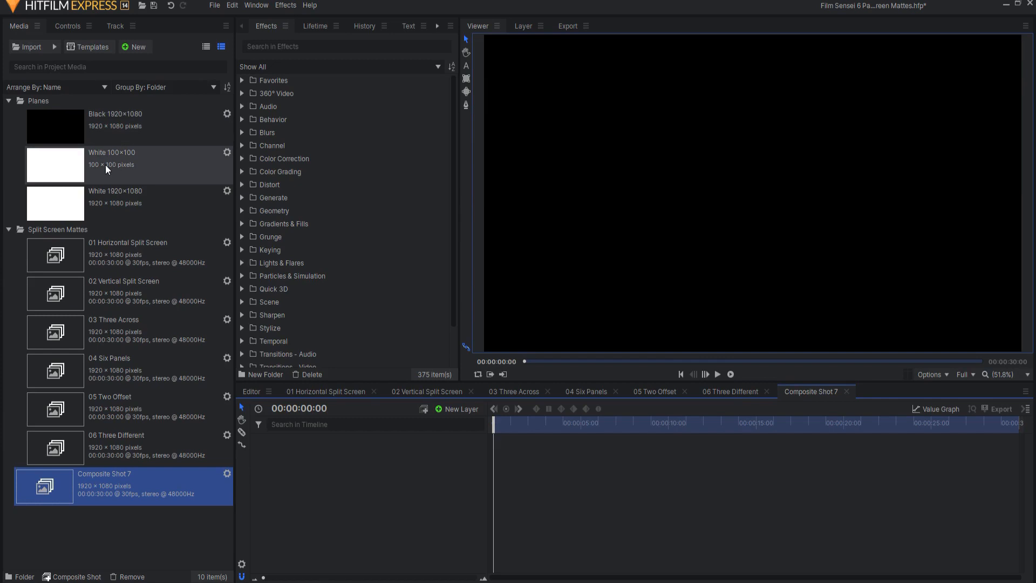
left_click_drag(90, 122, 393, 440)
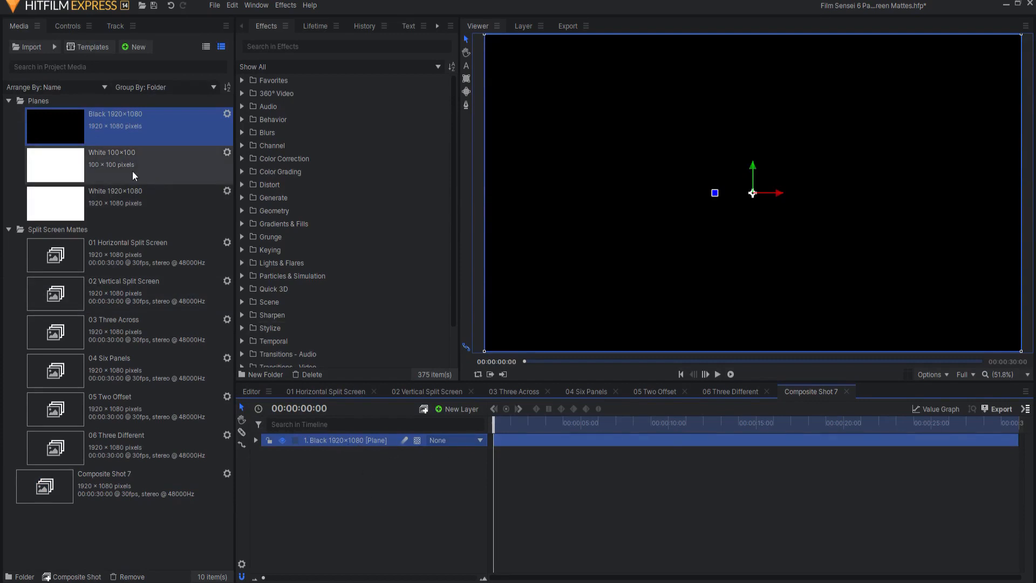
left_click_drag(90, 160, 366, 436)
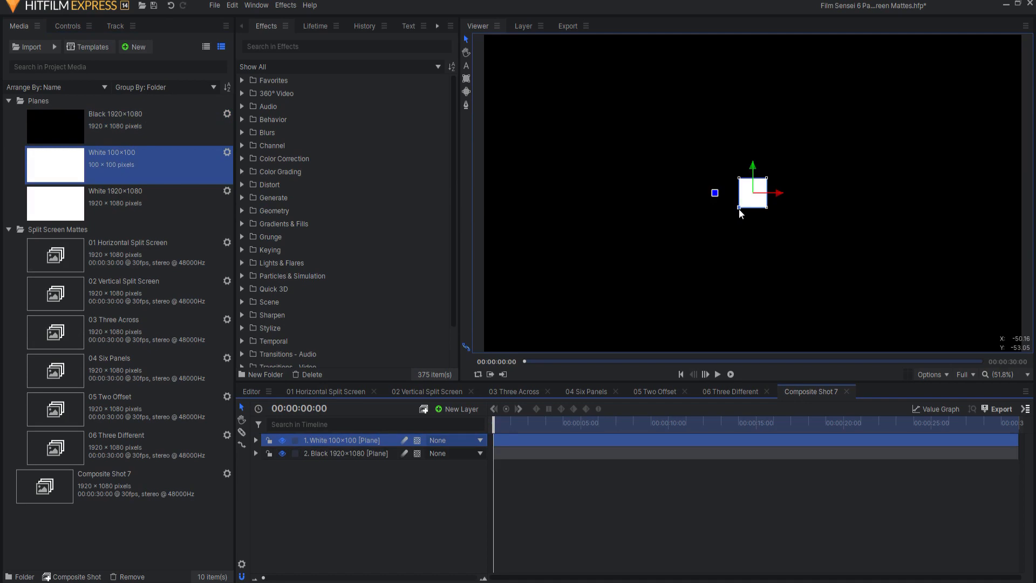
- Stretch the white plane into a tall rectangle in the middle of the frame and set its vertical scale to 960%
left_click_drag(739, 208, 672, 333)
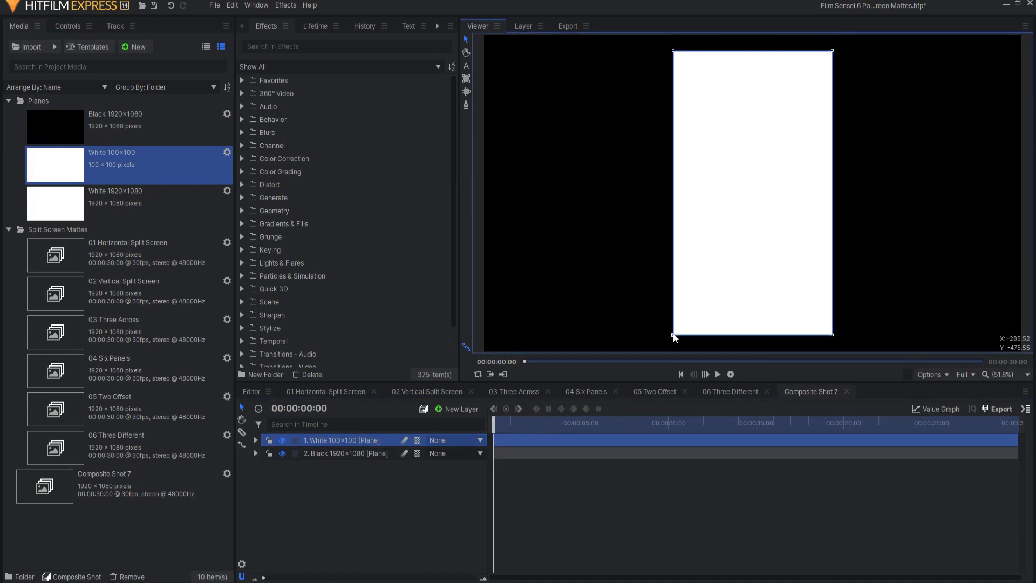
left_click(255, 440)
left_click(267, 479)
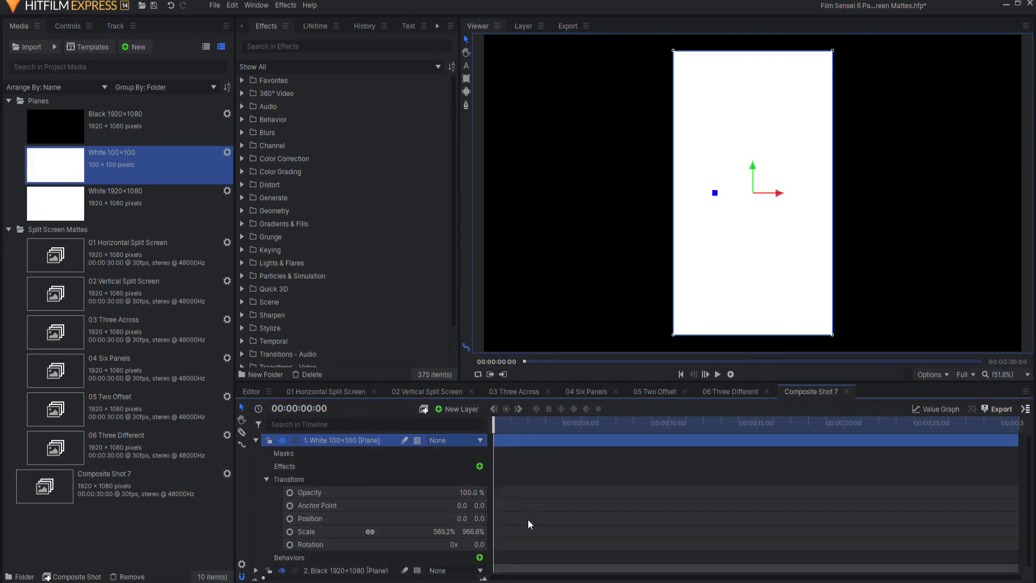
left_click(438, 531)
key("Tab")
type("960")
key("Return")
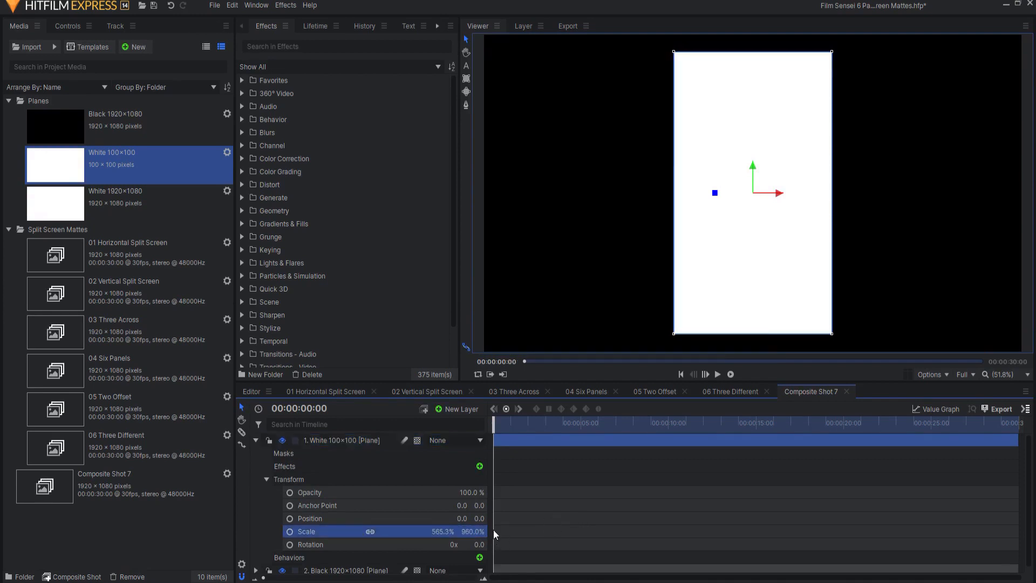
- Scale the white plane to 600% horizontally and, with the proportions unlinked, 900% vertically
left_click(442, 531)
type("600")
key("Return")
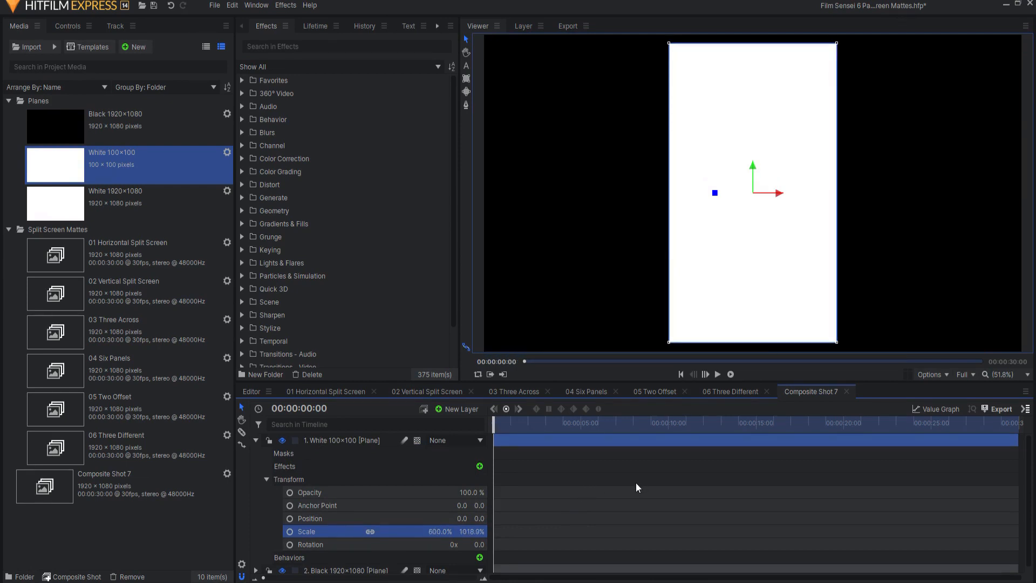
left_click(370, 531)
left_click(470, 532)
type("900")
key("Return")
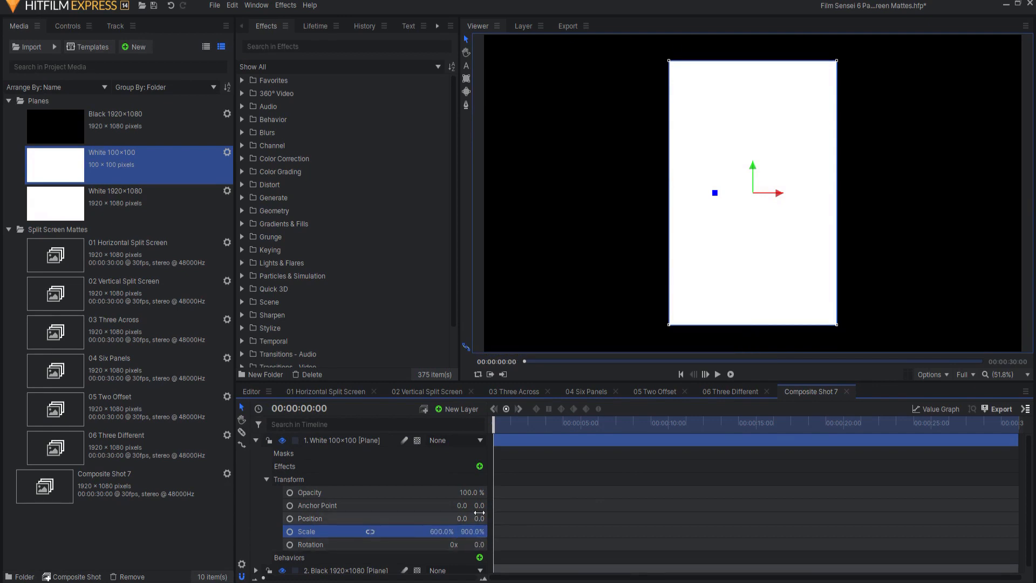
left_click(256, 441)
- Duplicate the white plane and slide the copy horizontally to about -629, leaving a narrow gap beside the centre panel
right_click(322, 438)
left_click(354, 293)
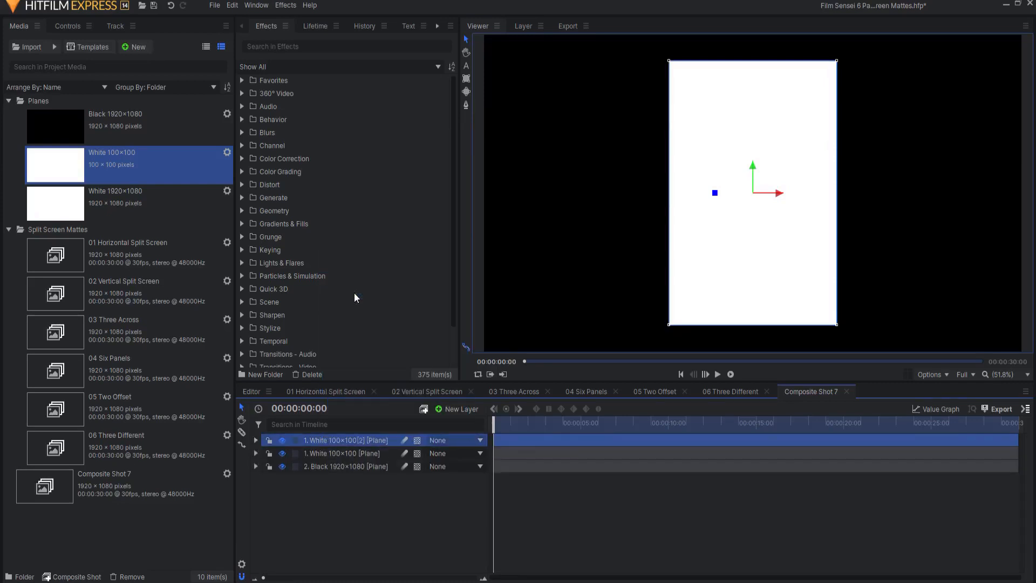
left_click_drag(778, 194, 602, 197)
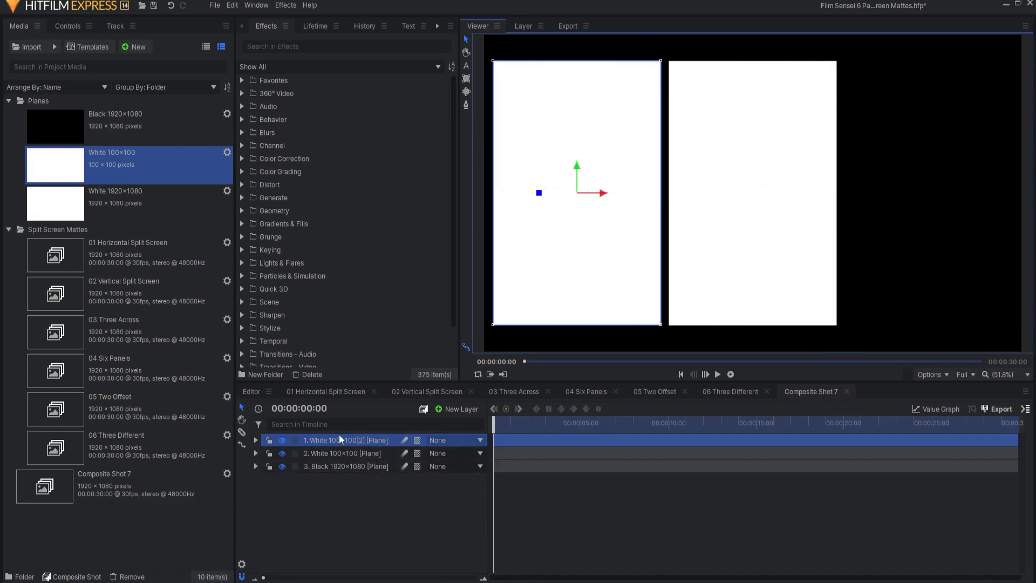
- Scale the copied panel proportionally to 500% wide and raise it to about 75 so its top edge aligns with the centre panel's
left_click(256, 440)
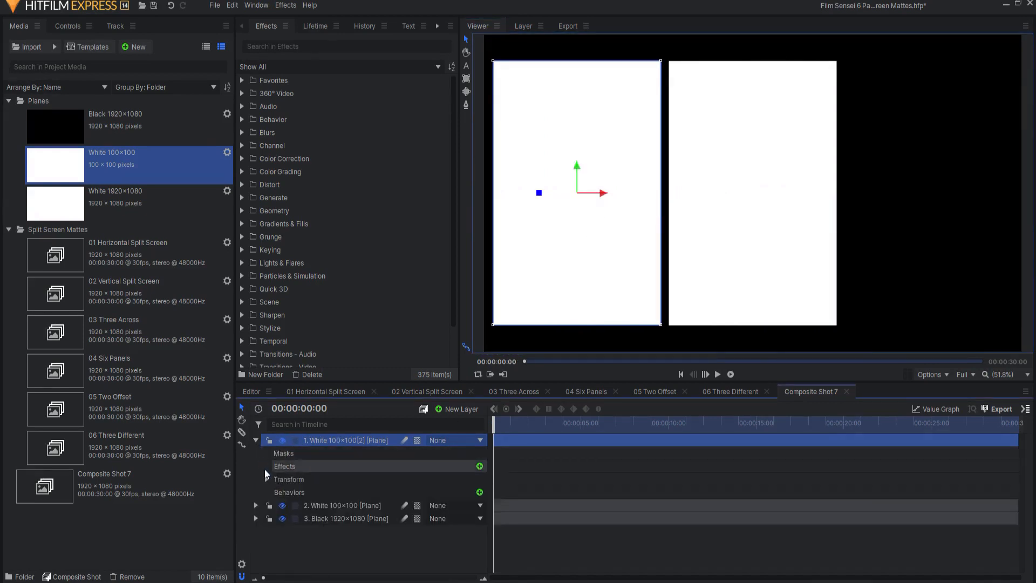
left_click(266, 479)
left_click(369, 534)
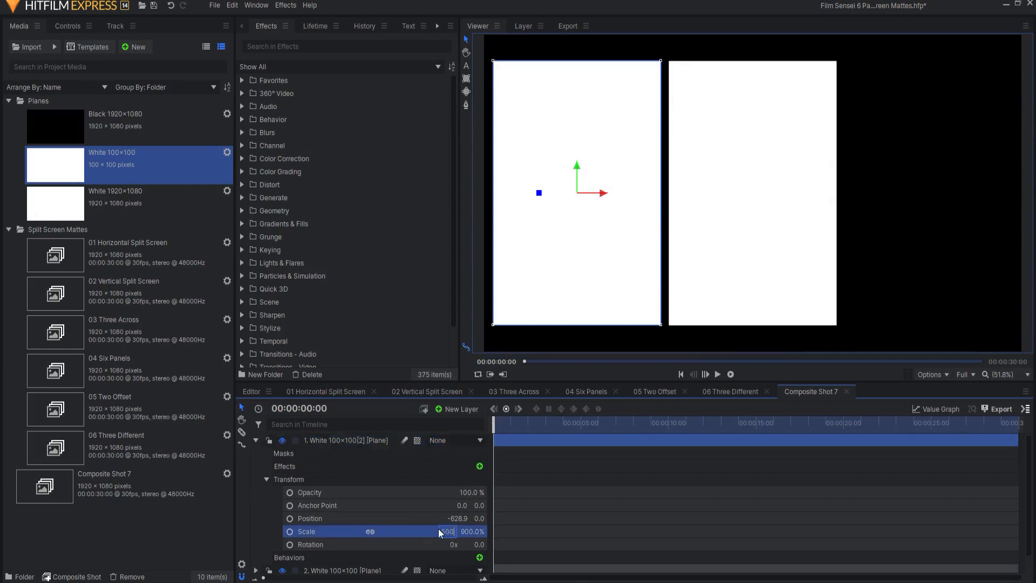
key("Return")
left_click_drag(579, 164, 576, 142)
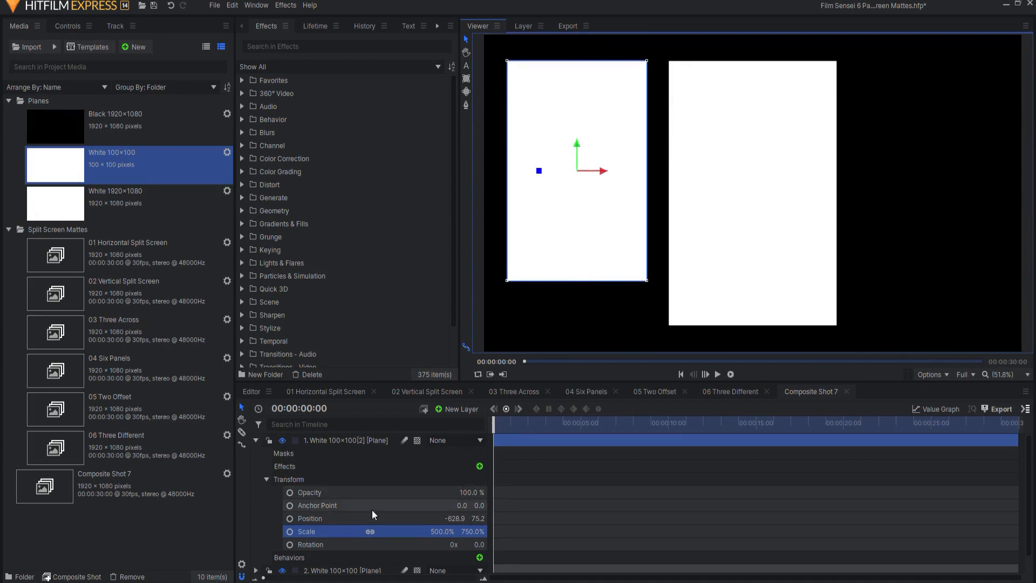
- Duplicate the smaller white panel and set the horizontal position of White 100x100[2] to 628.9 on the opposite side of the frame
left_click(338, 438)
key("ctrl+d")
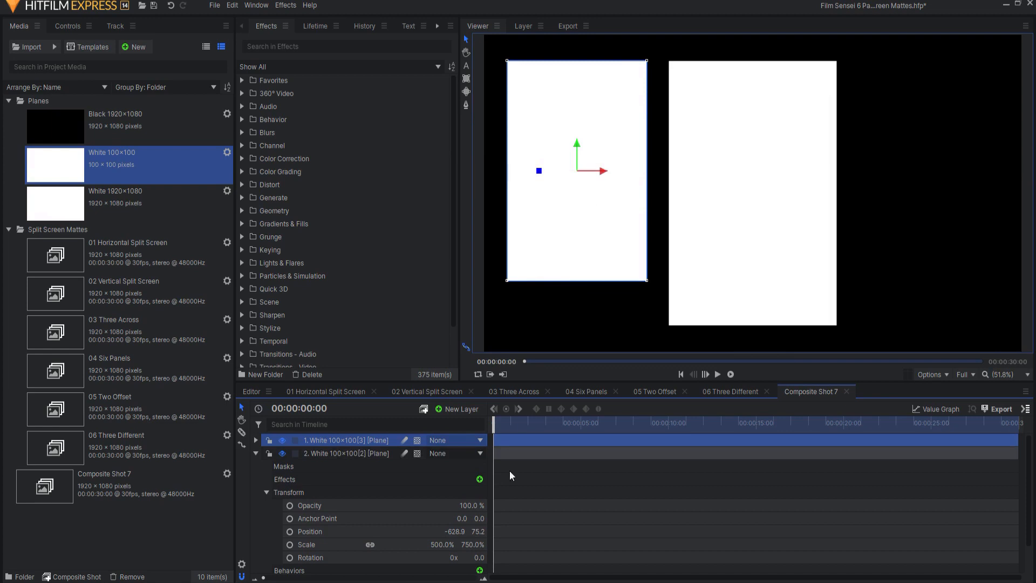
left_click(459, 531)
key("Home")
key("Delete")
key("Return")
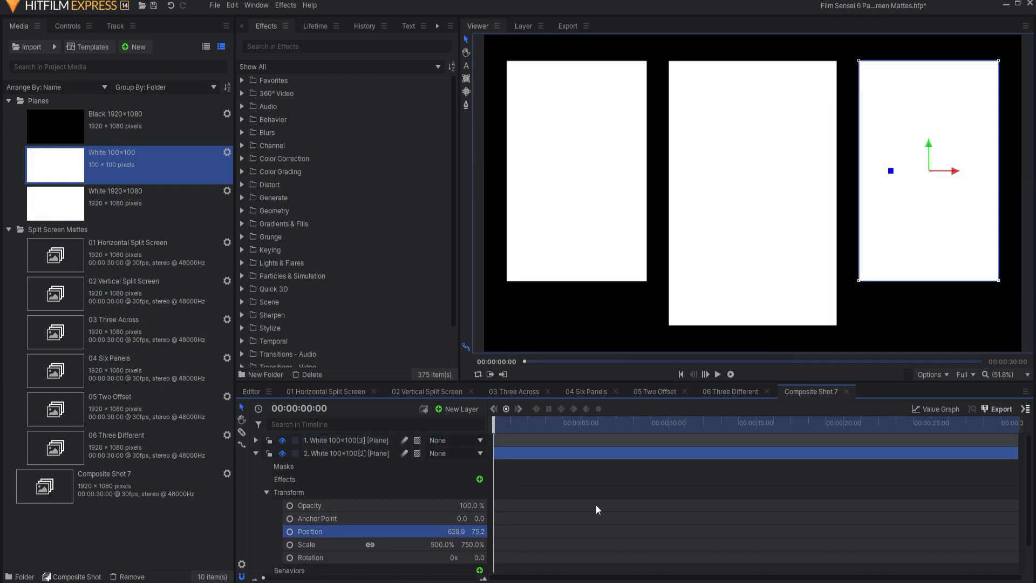
- Lower the right-hand white panel until its bottom edge aligns with the centre panel's bottom edge
left_click_drag(473, 531, 474, 531)
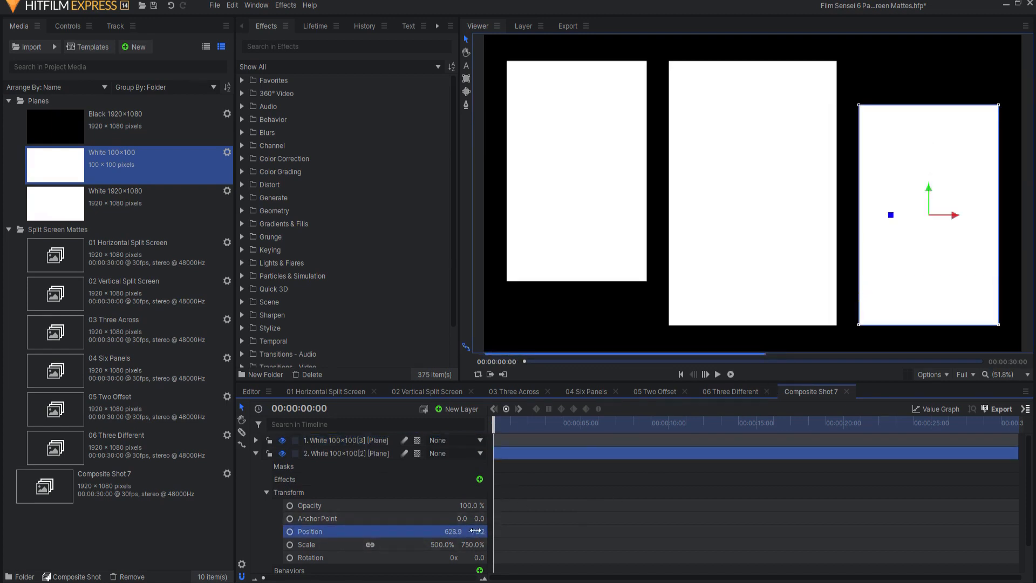
left_click(255, 454)
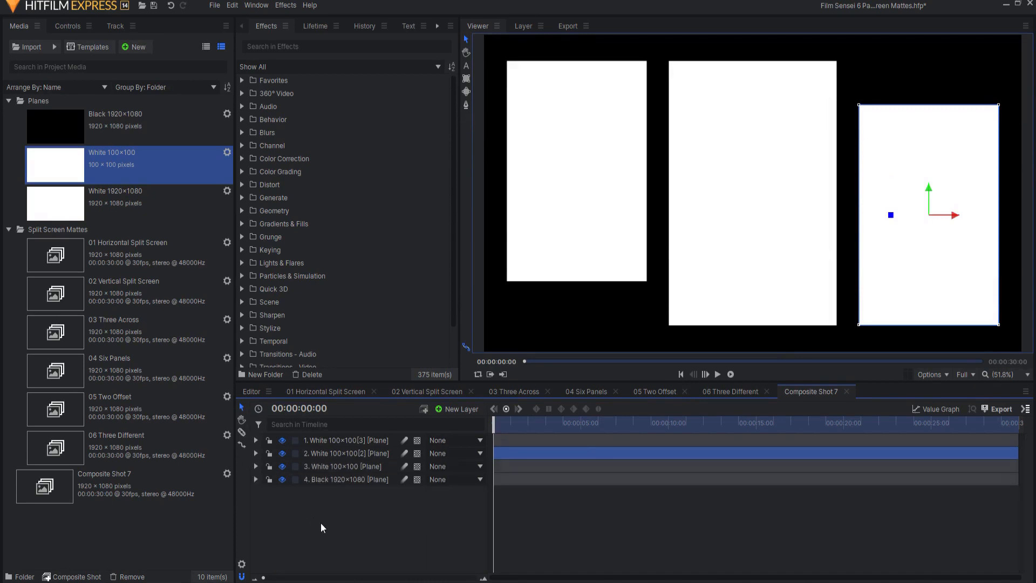
left_click(315, 523)
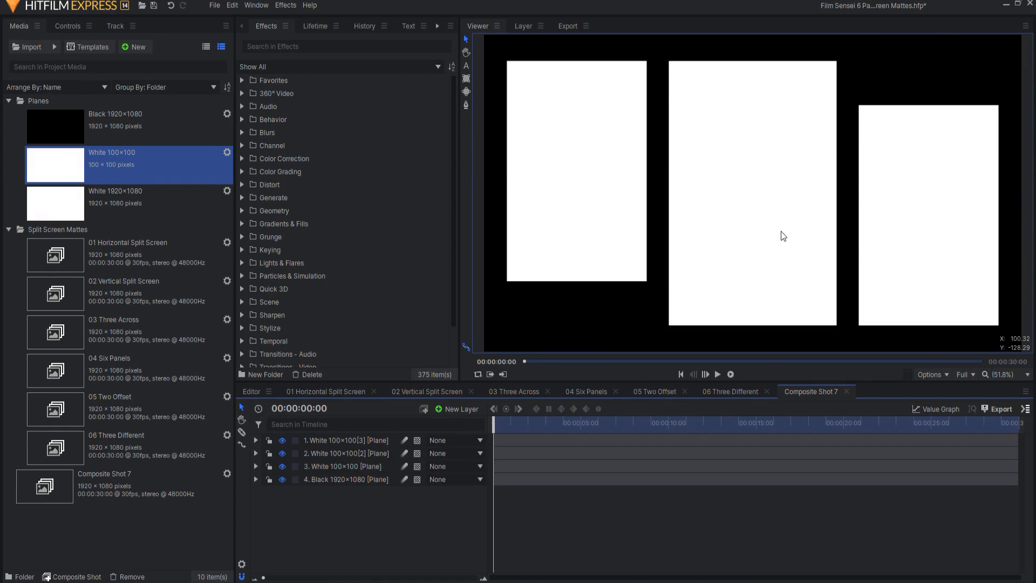
- Add a grade layer above all the planes and apply the Luminance Key effect to it
left_click(455, 408)
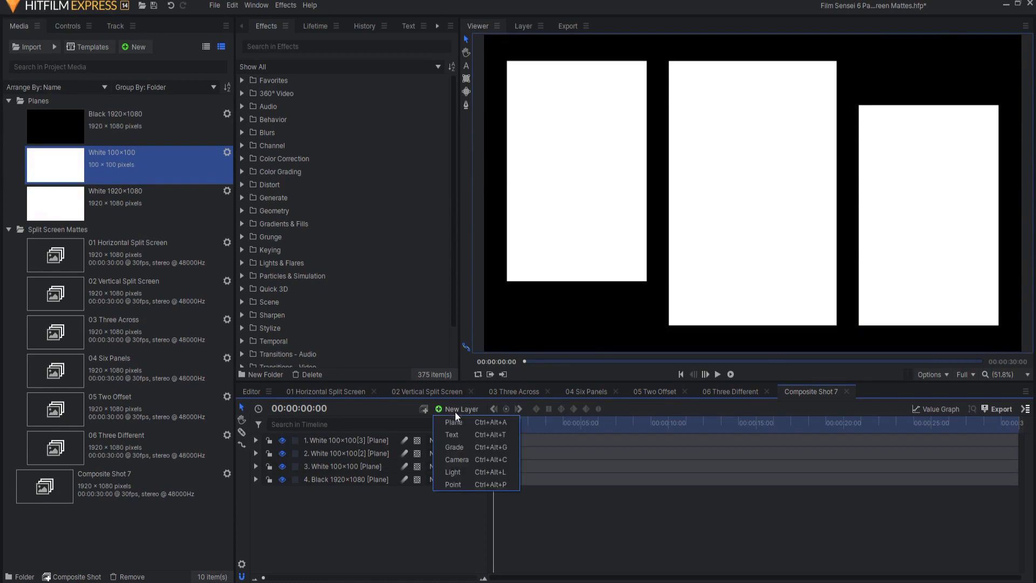
left_click(457, 448)
left_click(271, 46)
type("lum")
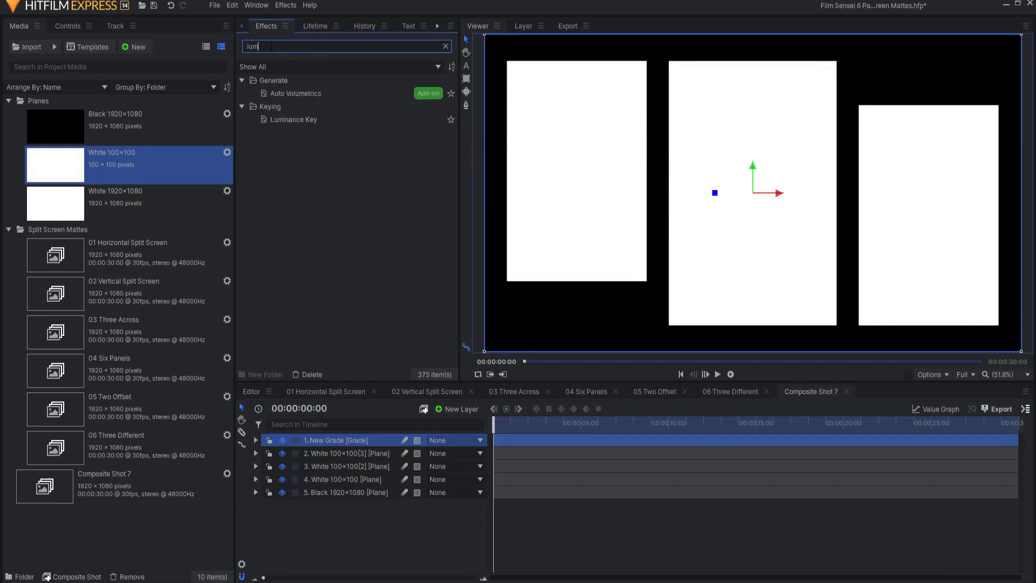
left_click_drag(270, 120, 281, 135)
left_click_drag(315, 443, 318, 439)
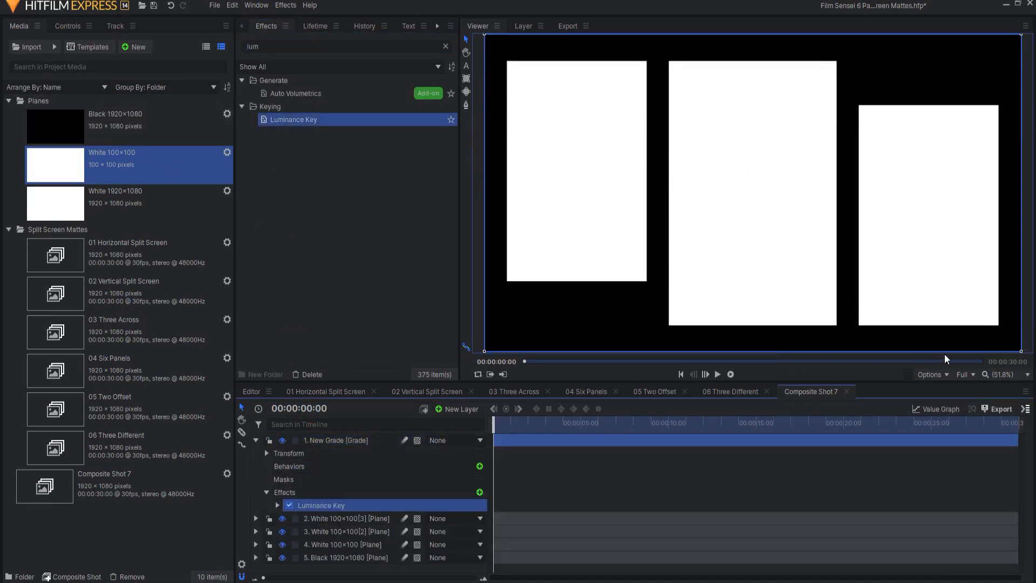
- Show transparent areas as a checkerboard and set the Luminance Key's key type to Key Out Brighter
left_click(932, 374)
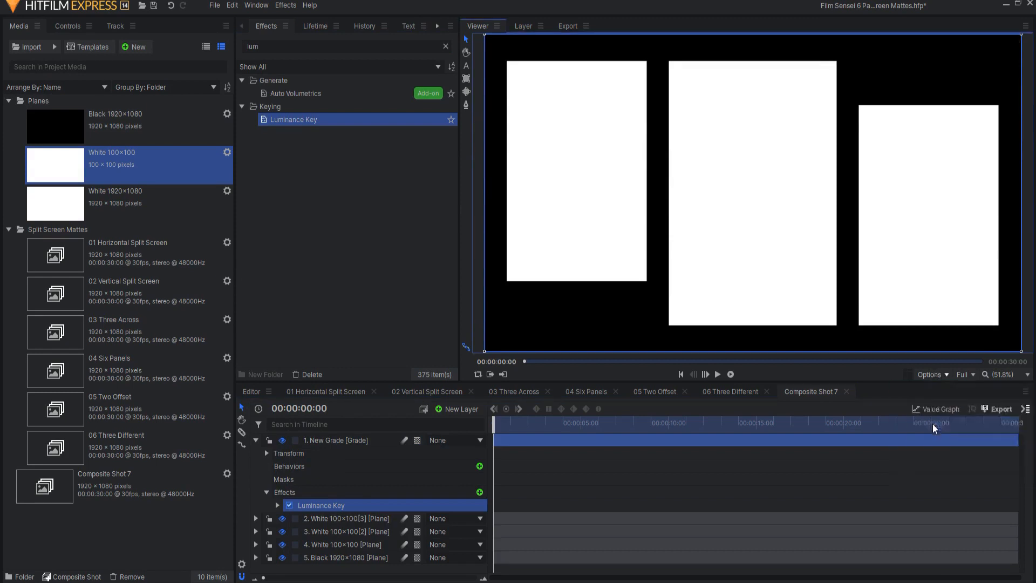
left_click(926, 425)
left_click(277, 506)
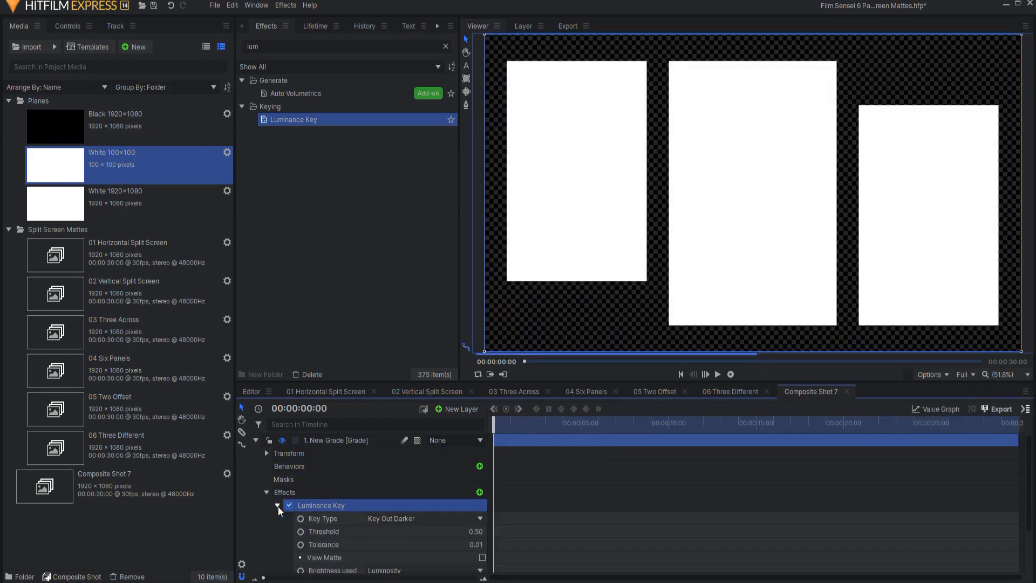
left_click(435, 517)
left_click(401, 546)
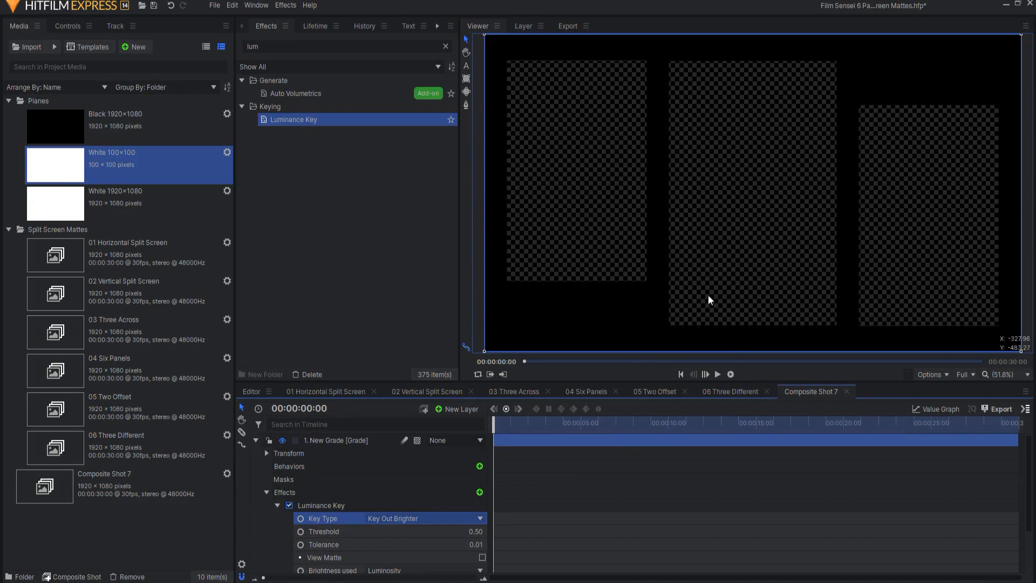
left_click(256, 441)
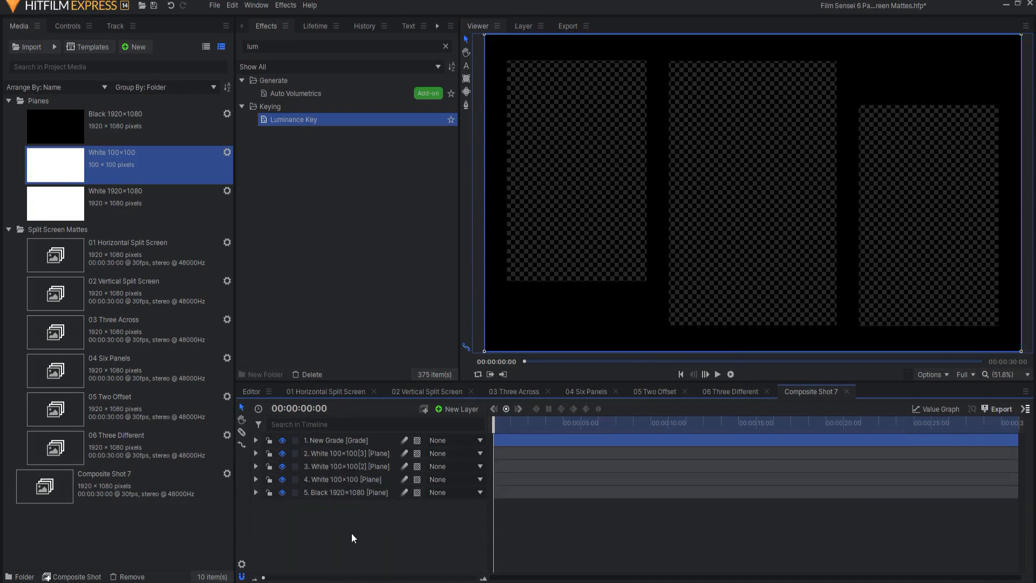
- Compare the panel corners in the 02 Vertical Split Screen composite with those in Composite Shot 7
left_click(435, 390)
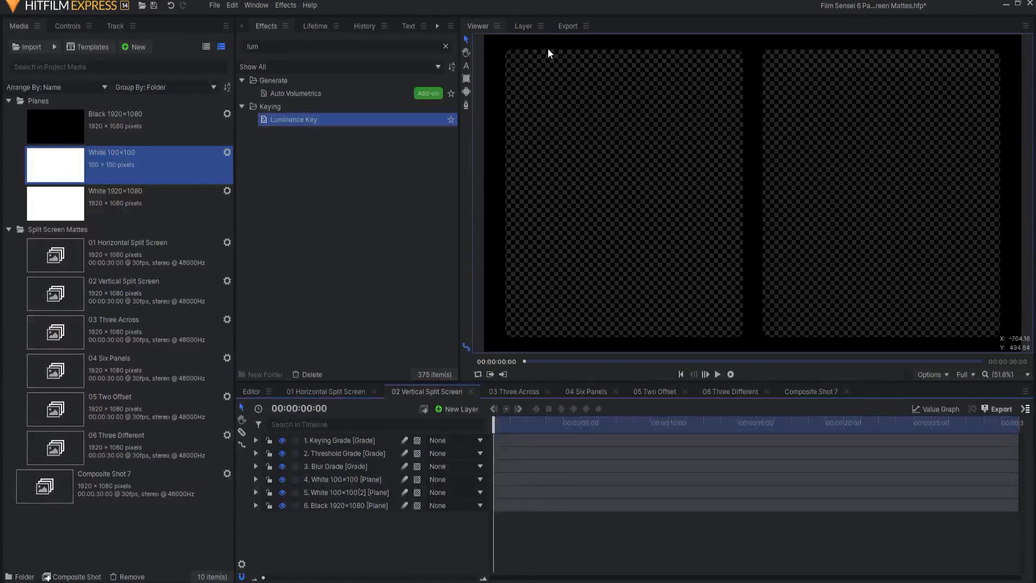
left_click(808, 391)
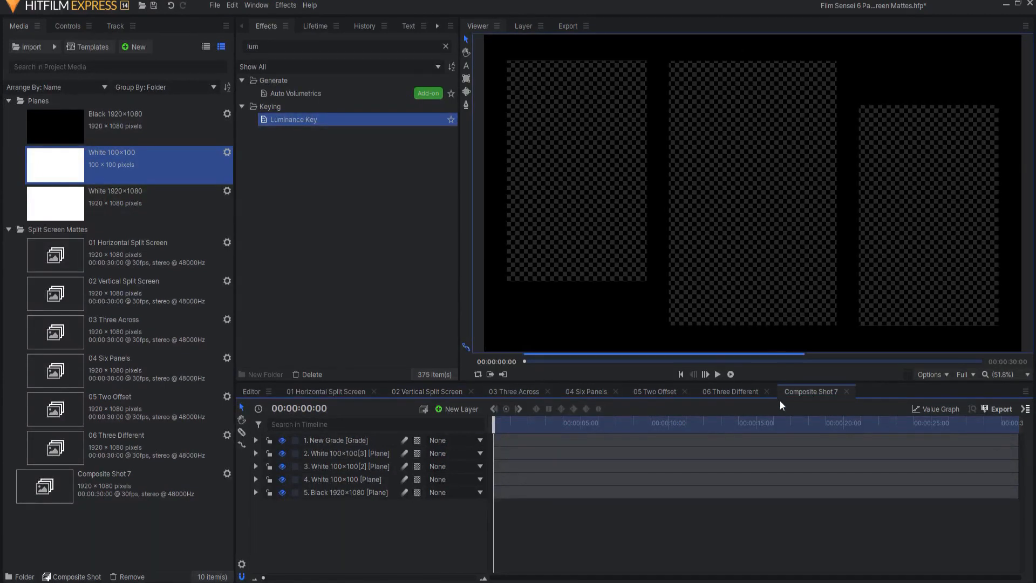
- Add a second grade layer directly beneath the Luminance Key grade layer and hide the keyed layer
left_click(451, 408)
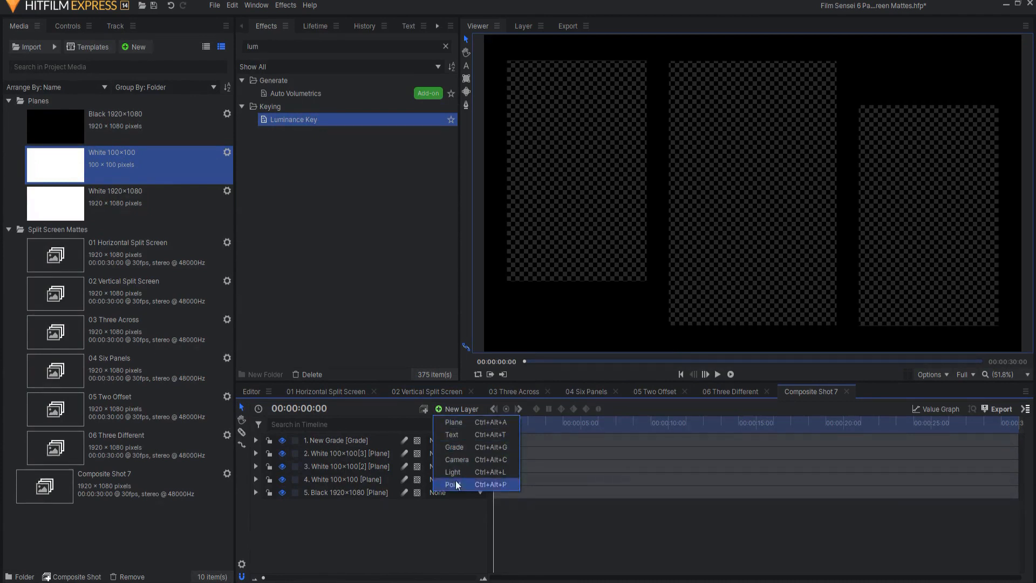
left_click(456, 446)
mouse_move(349, 437)
left_mouse_down()
mouse_move(349, 460)
mouse_move(345, 451)
left_mouse_up()
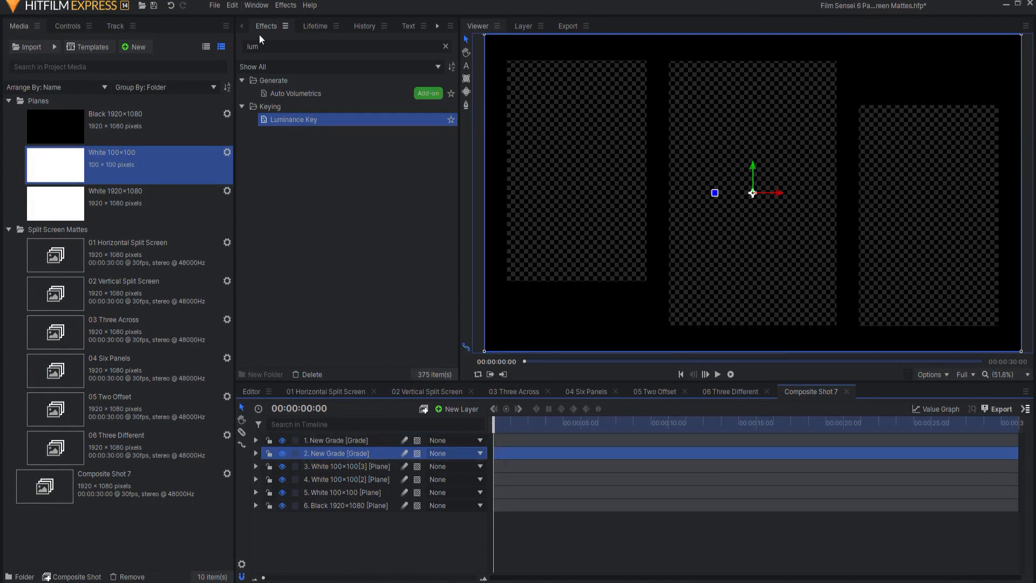
left_click_drag(279, 47, 241, 46)
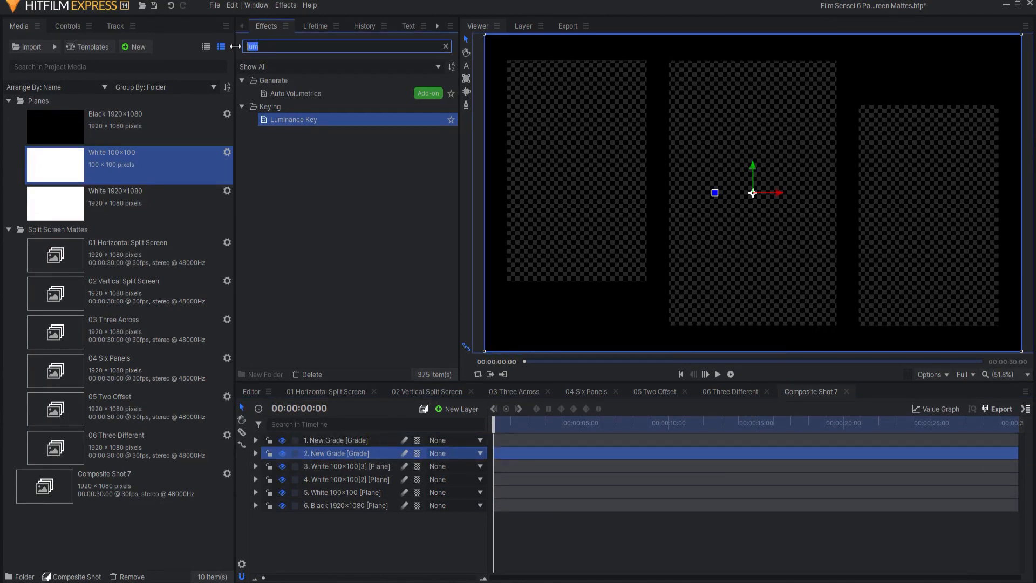
left_click(281, 440)
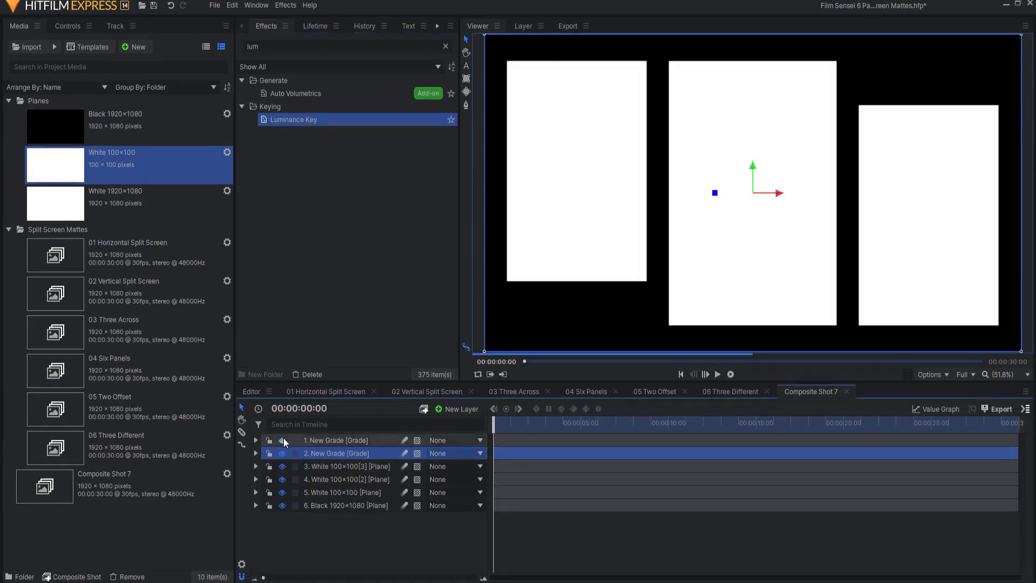
- Find the Blur effect and apply it to the second grade layer to soften the white panels' edges
left_click_drag(265, 46, 224, 46)
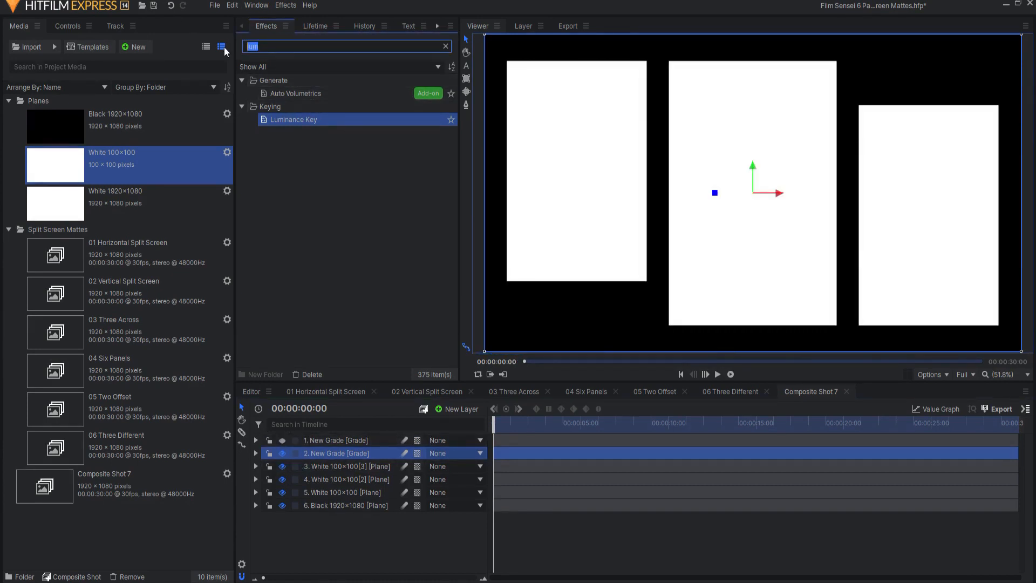
type("blur")
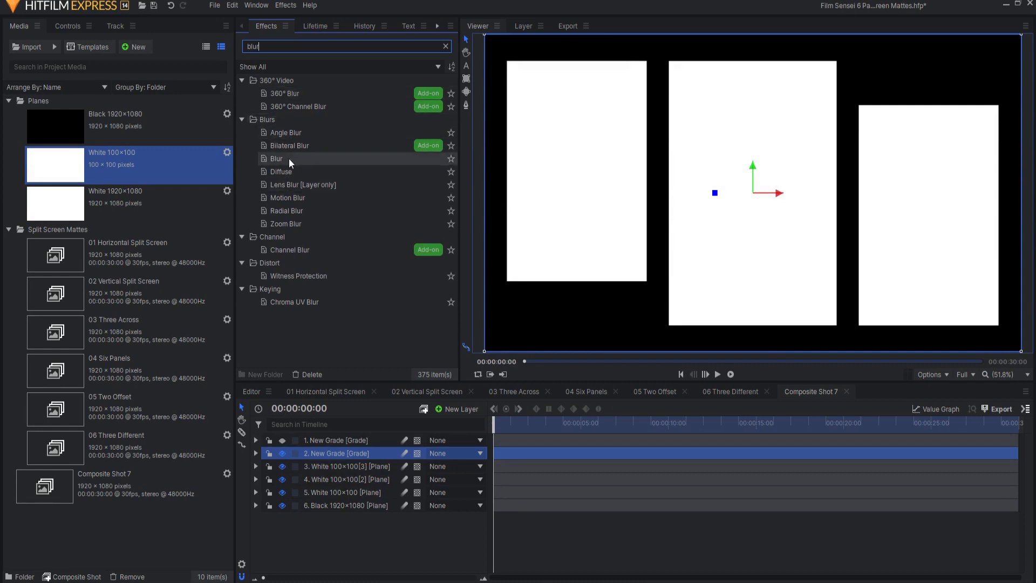
left_click_drag(289, 158, 315, 333)
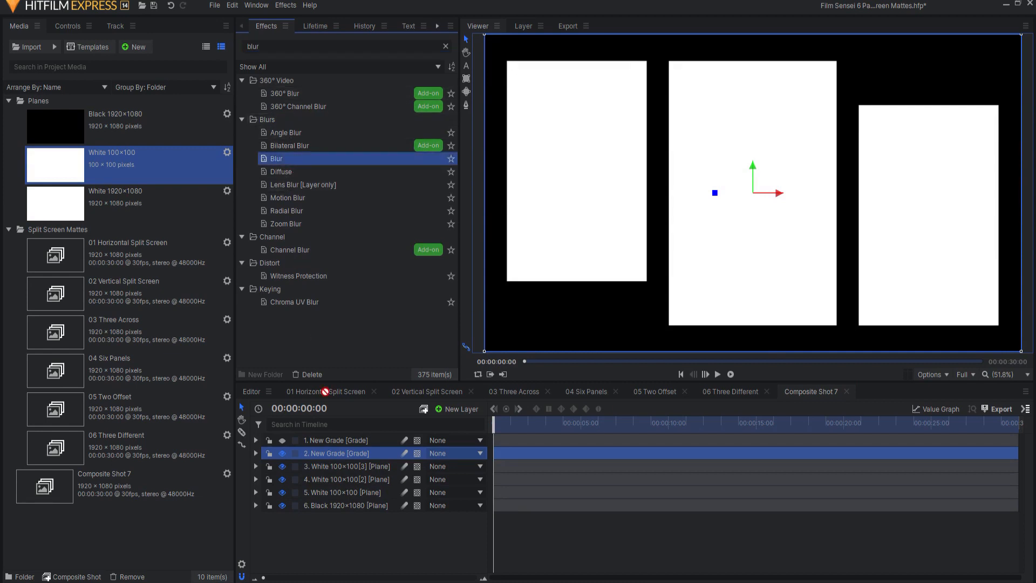
left_click_drag(329, 446, 328, 457)
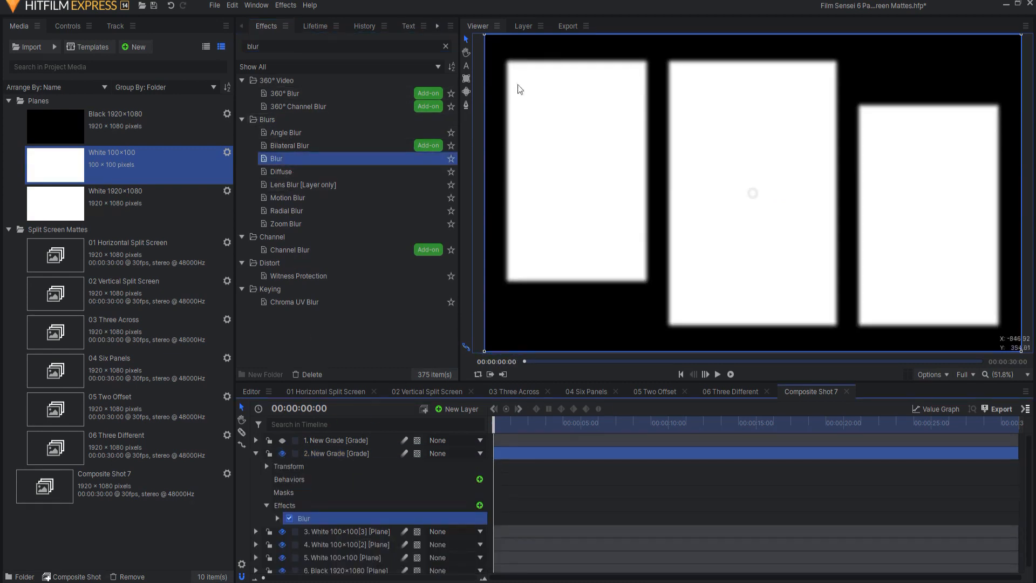
- Apply the Threshold effect after Blur on the second grade layer and compare the panels with it off and on
left_click(276, 46)
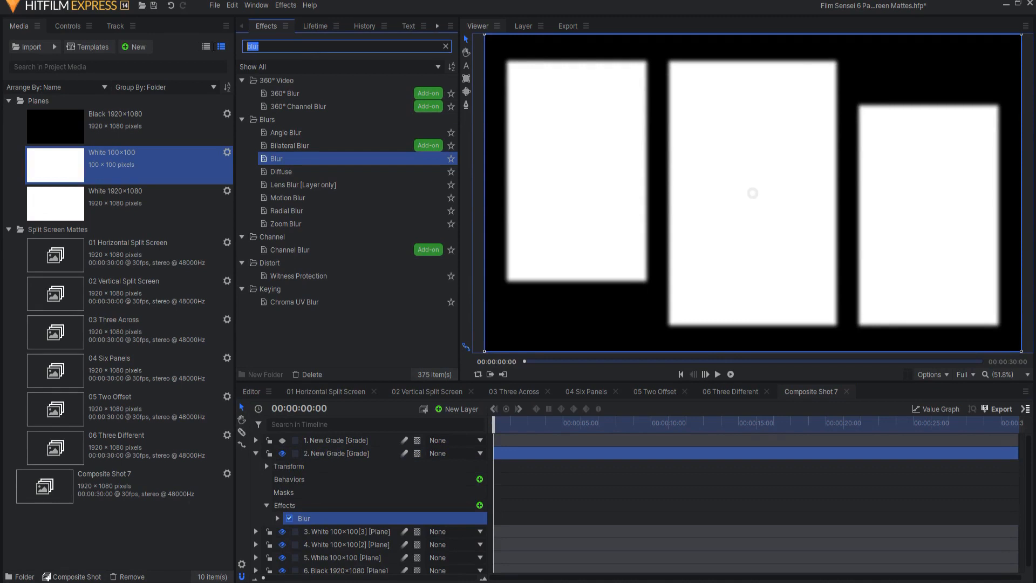
type("thre")
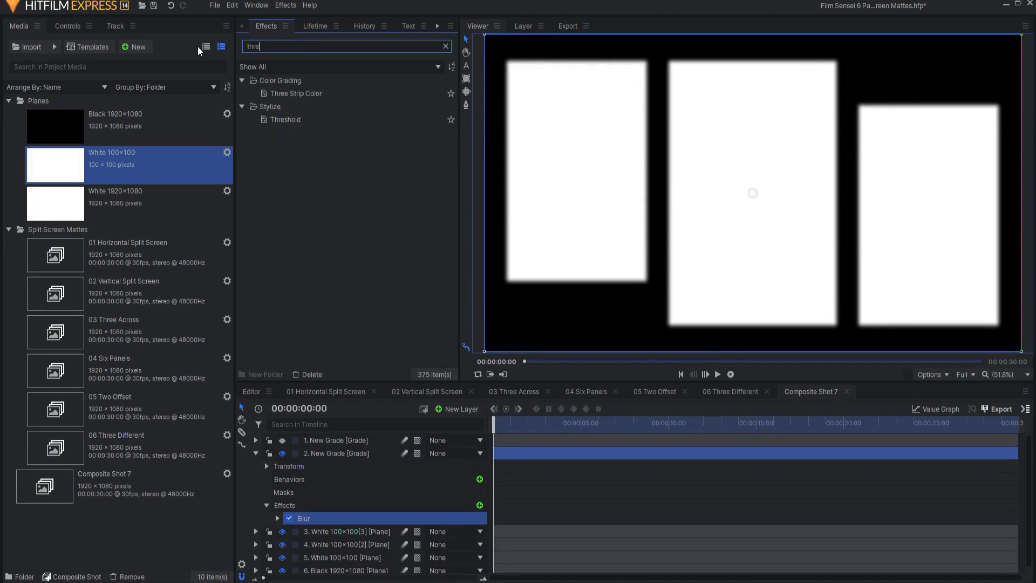
left_click_drag(286, 123, 316, 522)
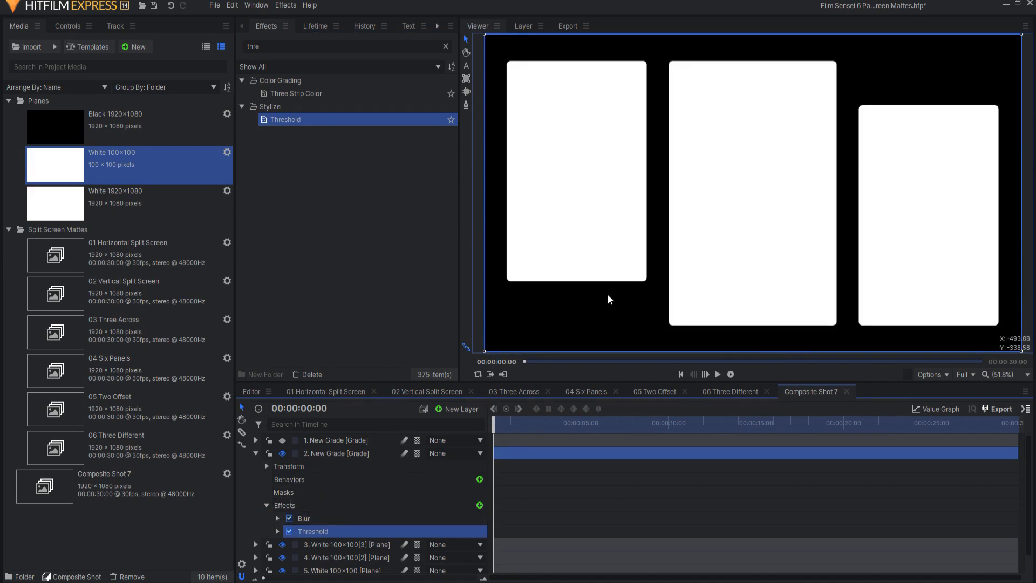
left_click(289, 531)
left_click(290, 530)
- Enlarge the Blur radius to round the panel corners more, and show the Luminance Key grade layer again
left_click(312, 518)
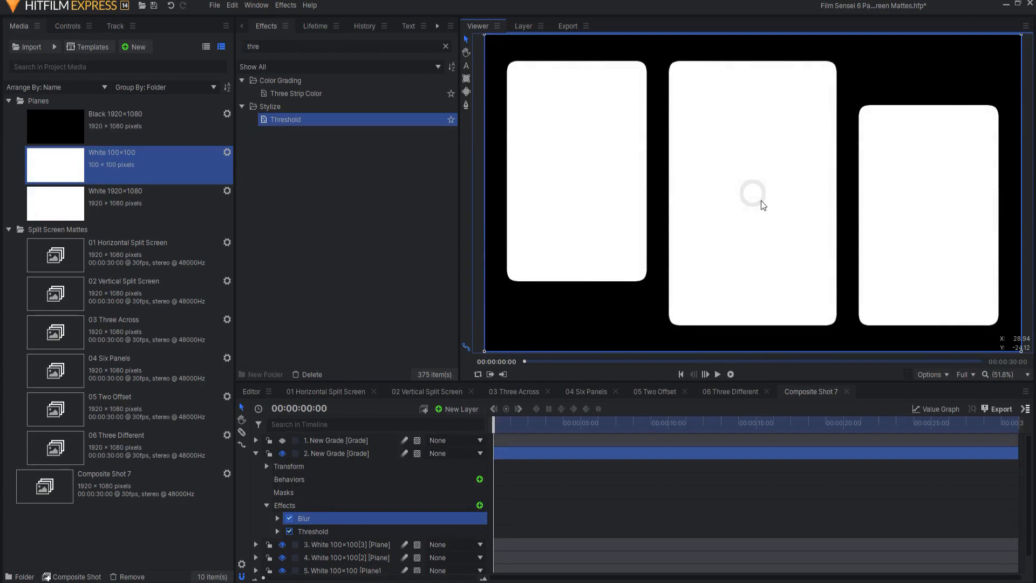
left_click(282, 440)
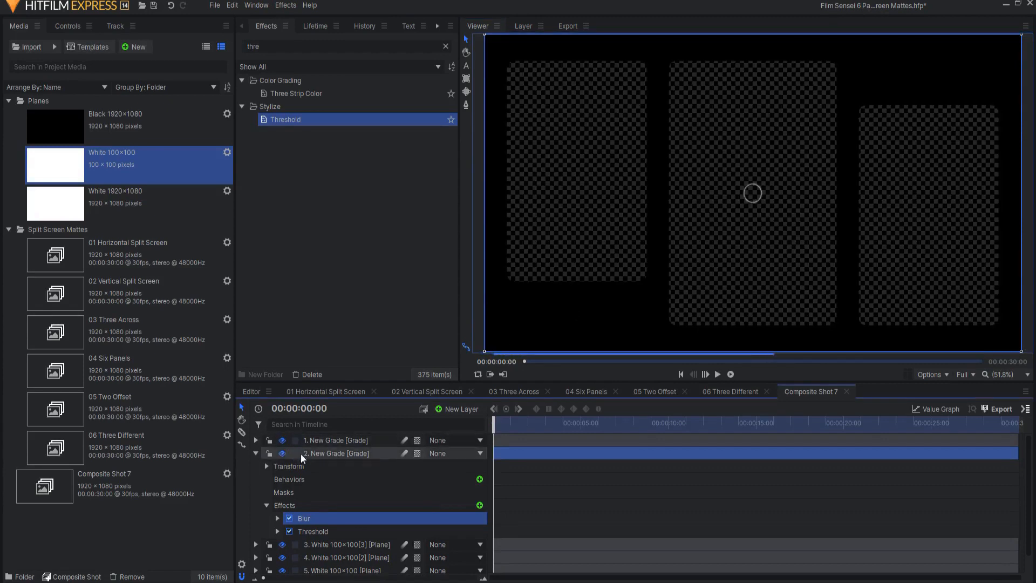
left_click(255, 453)
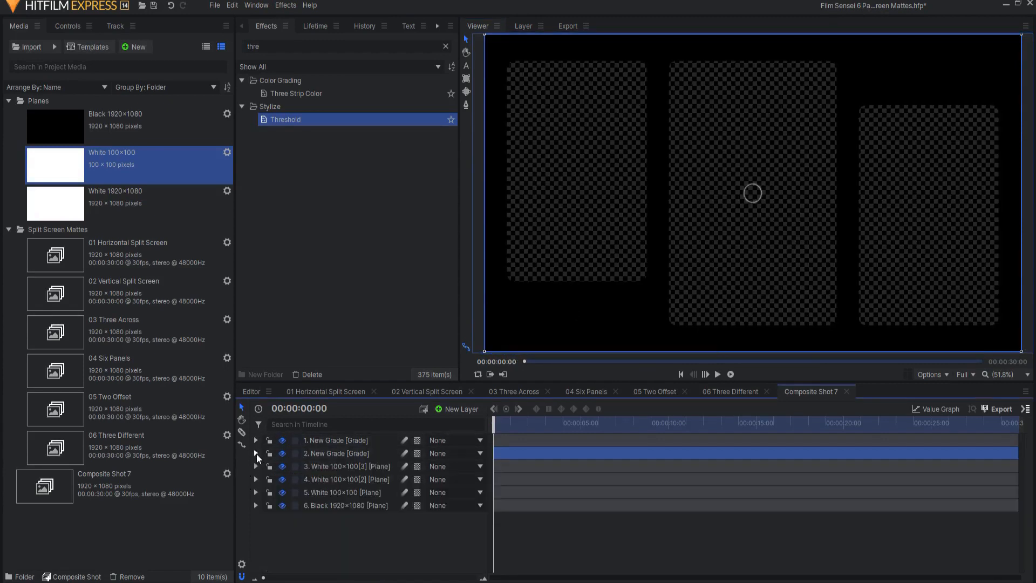
left_click(364, 535)
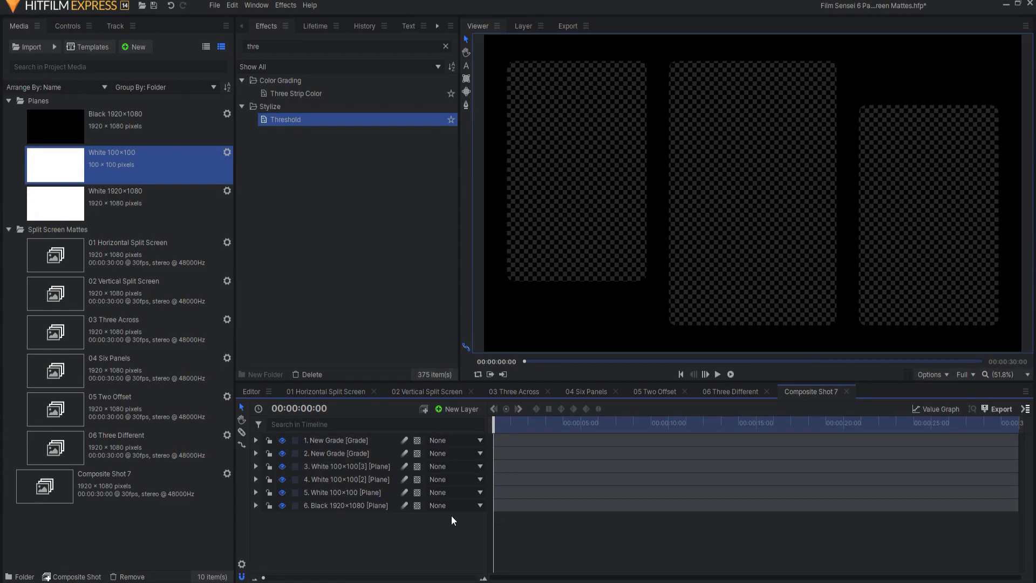